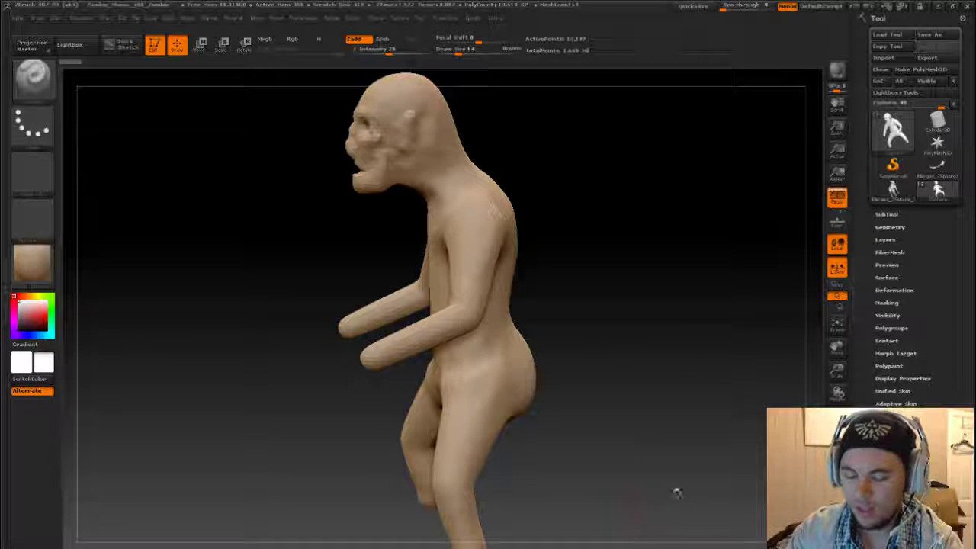
# Turn the figure front-on and raise the brush Draw Size from 64 to 244.
pyautogui.moveTo(673, 457)
pyautogui.mouseDown()
pyautogui.moveTo(709, 452)
pyautogui.moveTo(625, 434)
pyautogui.mouseUp()
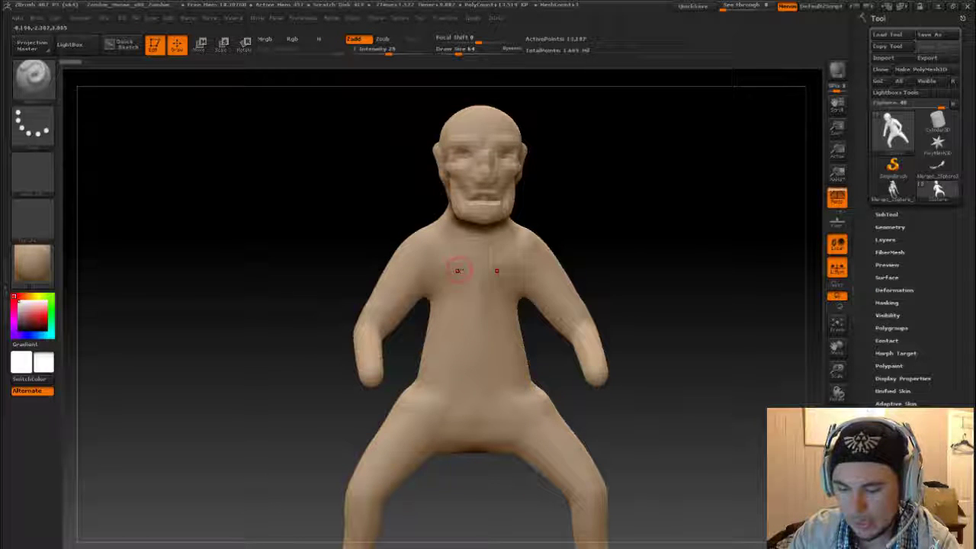
pyautogui.press('s')
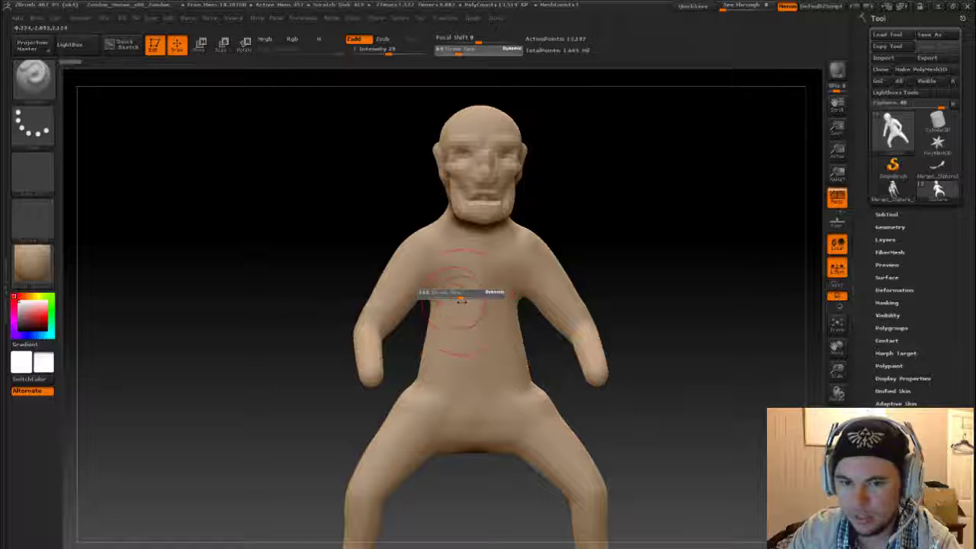
pyautogui.moveTo(610, 282); pyautogui.dragTo(649, 250)
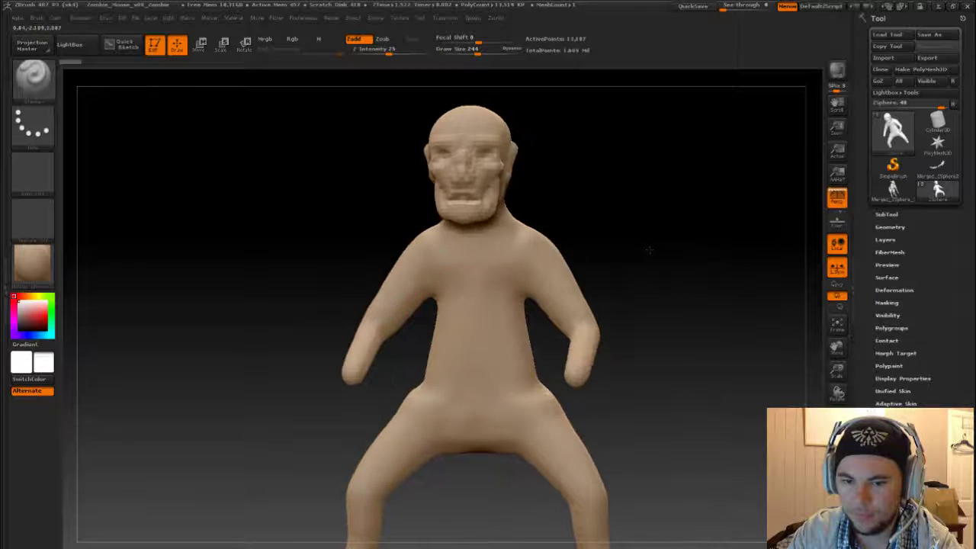
# Mask the chest, arms, lower back, head and shoulders.
pyautogui.press('s')
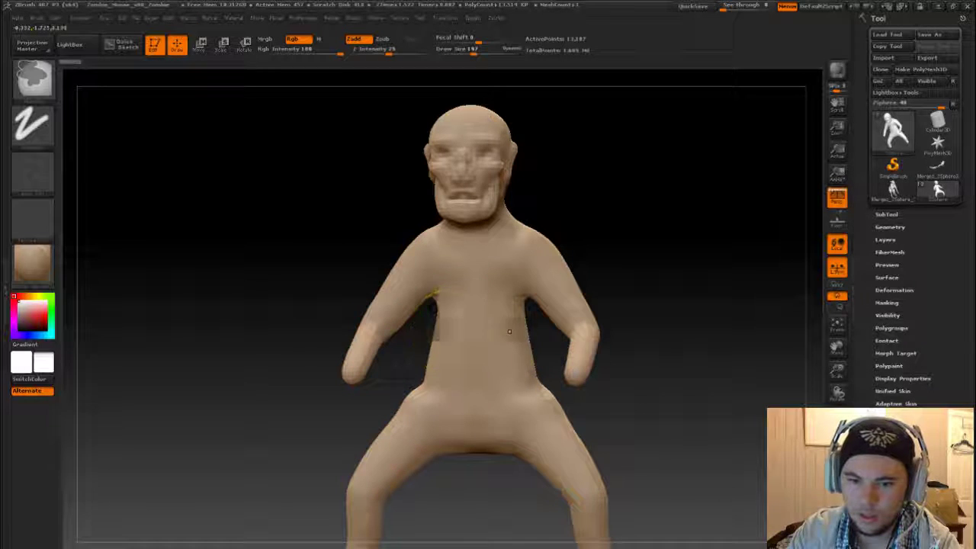
pyautogui.moveTo(449, 320)
pyautogui.mouseDown()
pyautogui.moveTo(353, 371)
pyautogui.moveTo(479, 282)
pyautogui.mouseUp()
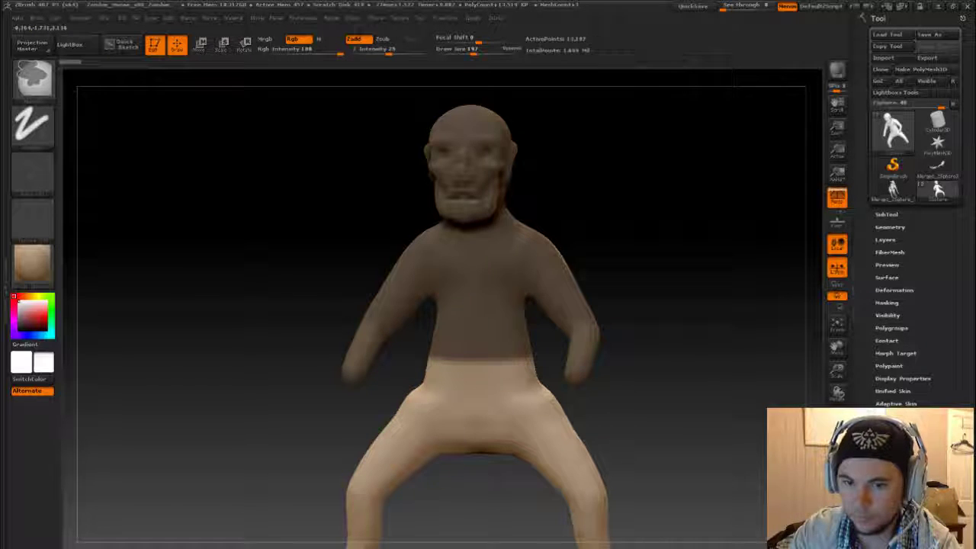
pyautogui.moveTo(686, 289); pyautogui.dragTo(534, 290)
pyautogui.moveTo(449, 320)
pyautogui.mouseDown()
pyautogui.moveTo(379, 318)
pyautogui.moveTo(427, 206)
pyautogui.mouseUp()
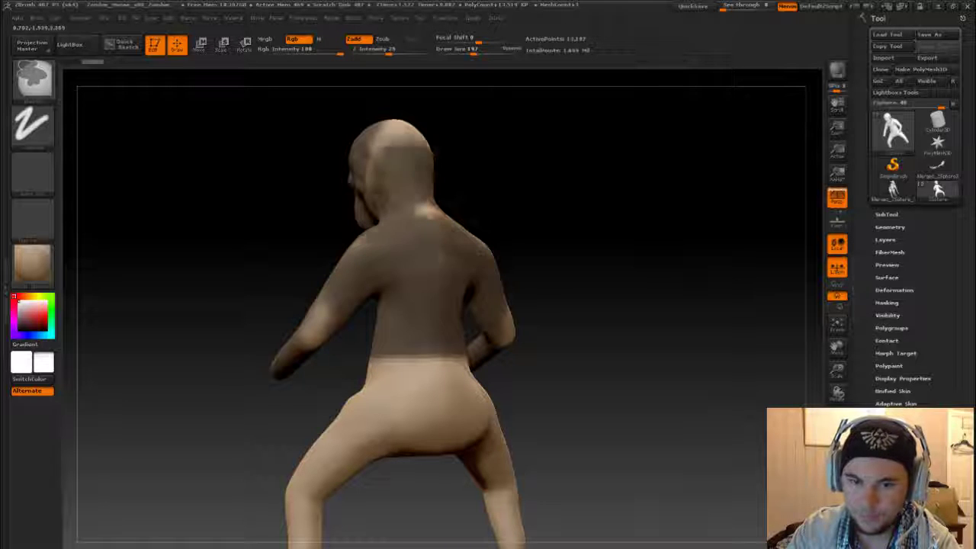
pyautogui.moveTo(411, 145); pyautogui.dragTo(434, 217)
# Extend the mask over the mid-back and upper arms, checking it from side and three-quarter views.
pyautogui.moveTo(648, 305)
pyautogui.keyDown('shift'); pyautogui.mouseDown()
pyautogui.moveTo(686, 328)
pyautogui.moveTo(452, 230)
pyautogui.mouseUp(); pyautogui.keyUp('shift')
pyautogui.moveTo(505, 345); pyautogui.dragTo(458, 434)
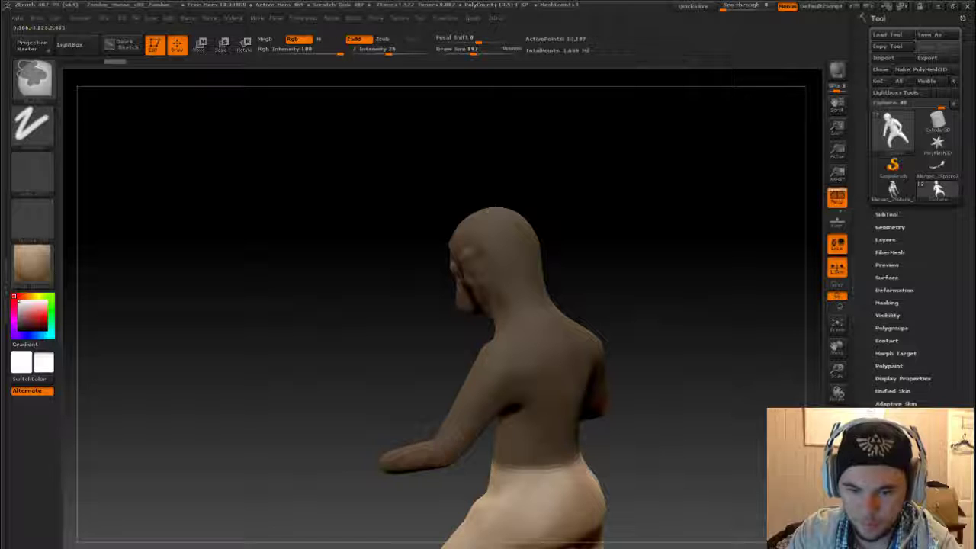
pyautogui.keyDown('shift'); pyautogui.moveTo(346, 420); pyautogui.dragTo(534, 412); pyautogui.keyUp('shift')
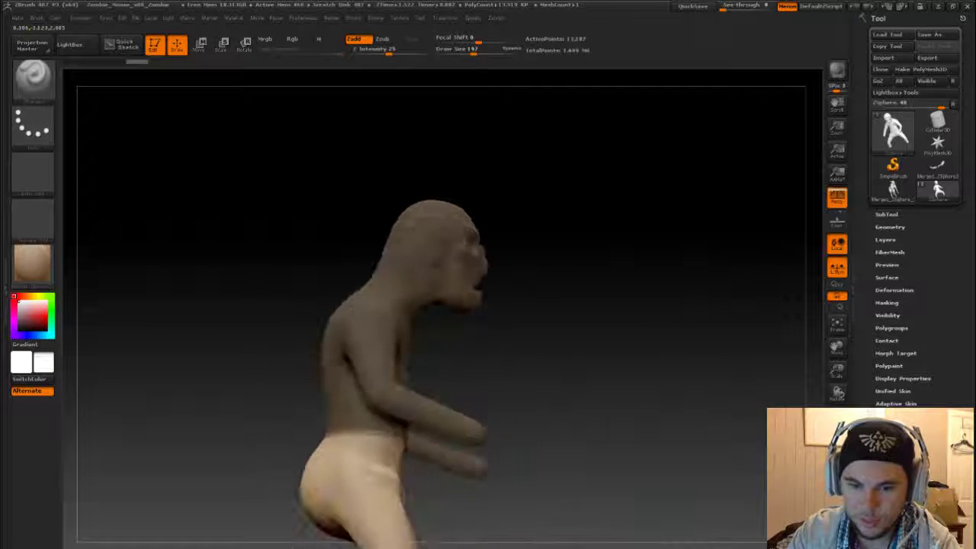
pyautogui.moveTo(594, 305); pyautogui.dragTo(534, 312)
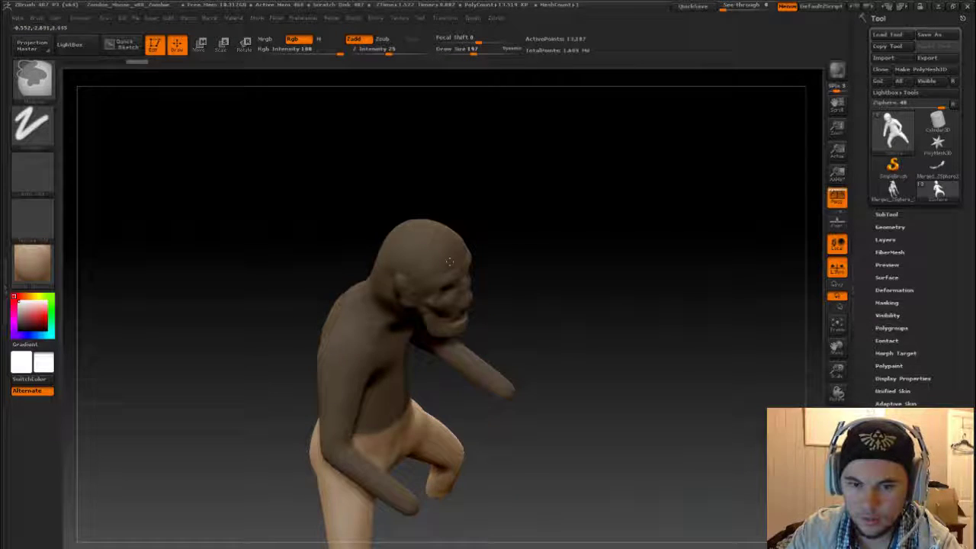
pyautogui.keyDown('shift'); pyautogui.moveTo(533, 229); pyautogui.dragTo(526, 263); pyautogui.keyUp('shift')
pyautogui.moveTo(439, 352)
pyautogui.keyDown('shift'); pyautogui.mouseDown()
pyautogui.moveTo(602, 457)
pyautogui.moveTo(639, 465)
pyautogui.mouseUp(); pyautogui.keyUp('shift')
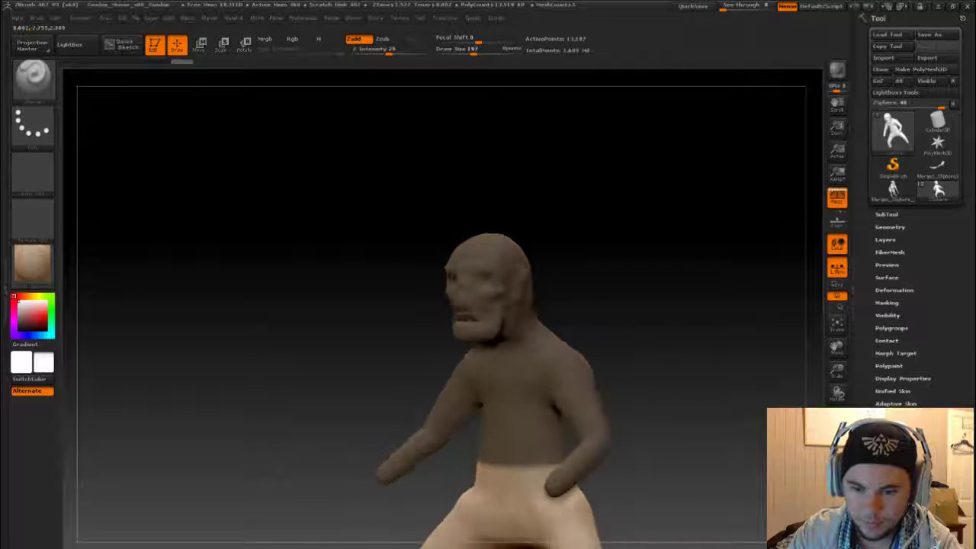
# Invert the mask to protect the legs and pull the upper body up to lengthen the torso.
pyautogui.keyDown('ctrl'); pyautogui.click(638, 465); pyautogui.keyUp('ctrl')
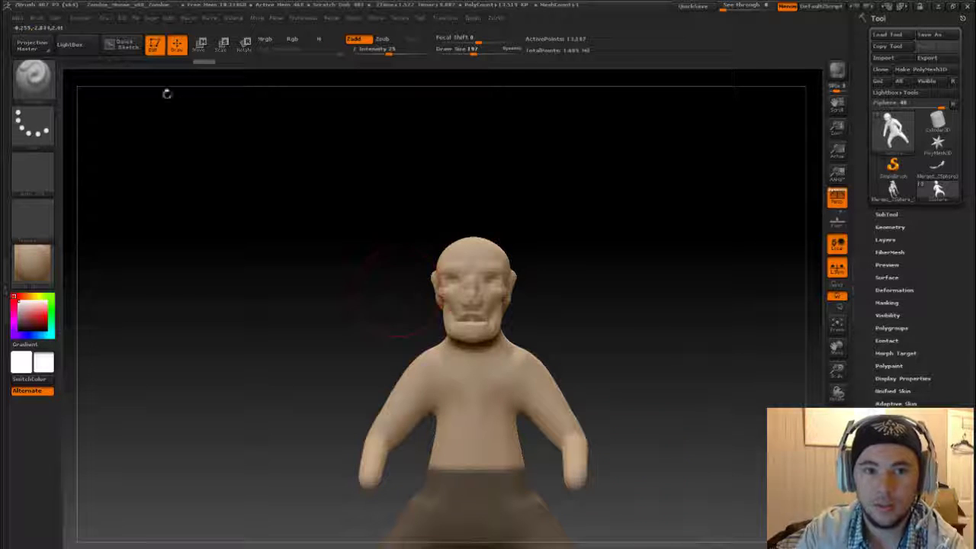
pyautogui.press('w')
pyautogui.keyDown('alt'); pyautogui.moveTo(457, 381); pyautogui.dragTo(433, 327); pyautogui.keyUp('alt')
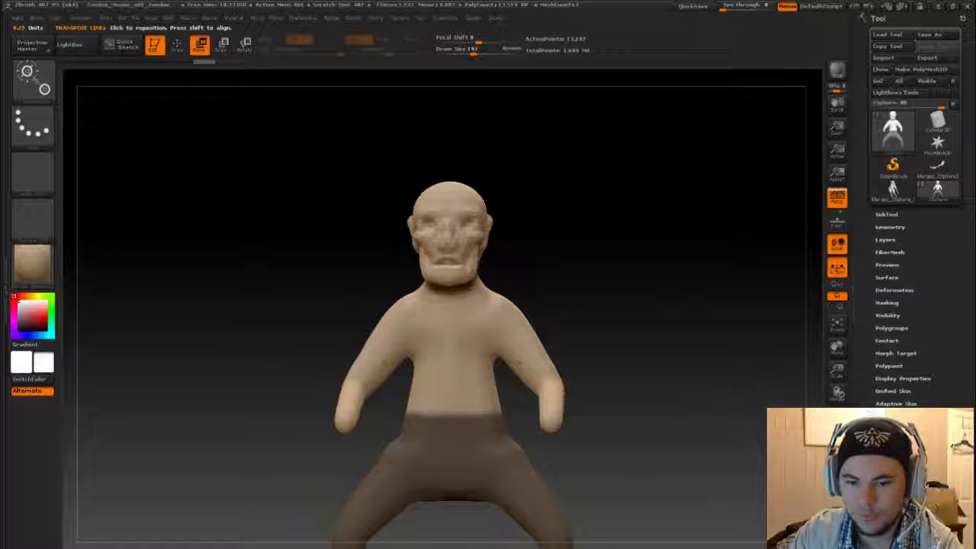
pyautogui.keyDown('alt'); pyautogui.moveTo(533, 548); pyautogui.dragTo(526, 500); pyautogui.keyUp('alt')
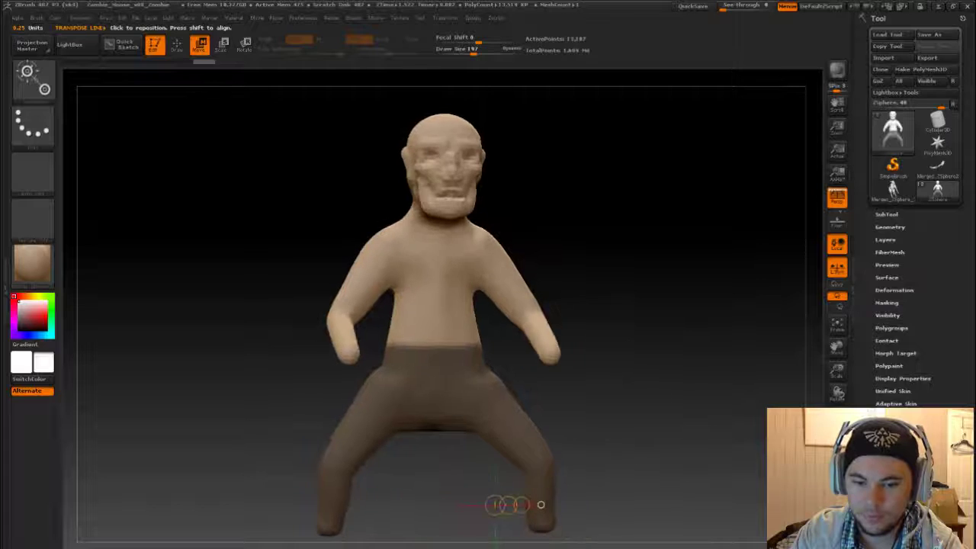
pyautogui.moveTo(479, 458)
pyautogui.mouseDown()
pyautogui.moveTo(479, 502)
pyautogui.moveTo(472, 467)
pyautogui.mouseUp()
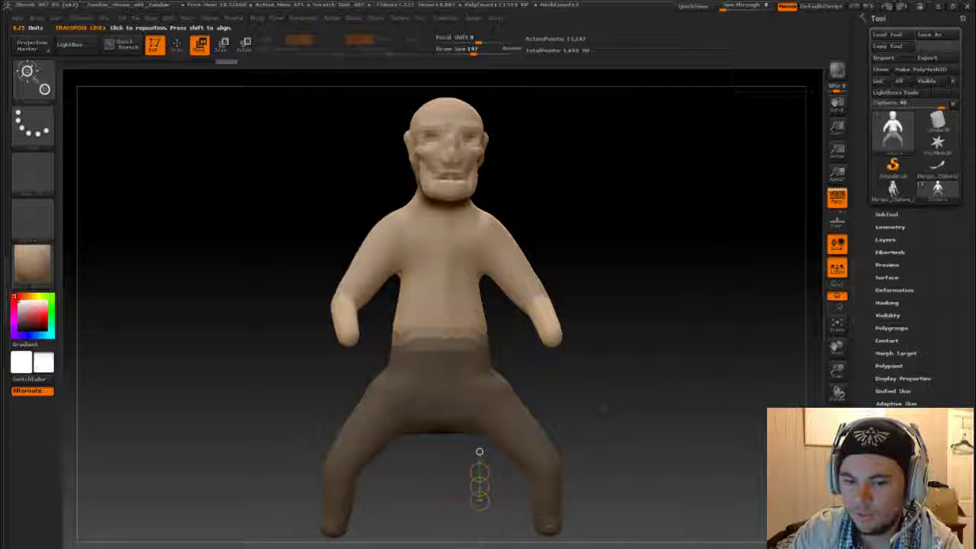
# Clear the mask from the whole figure and return to sculpting mode.
pyautogui.hotkey('ctrl', 'a')
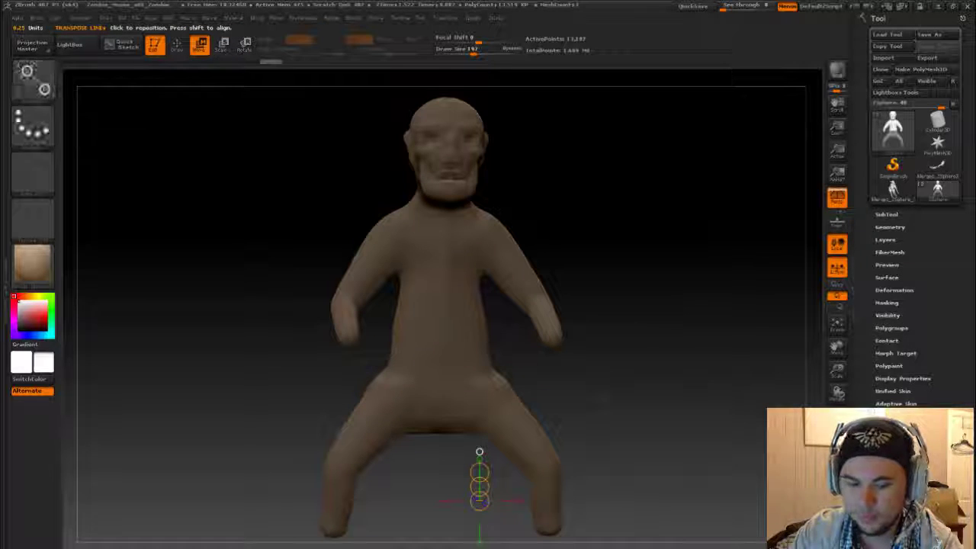
pyautogui.press('q')
pyautogui.keyDown('ctrl'); pyautogui.click(614, 371); pyautogui.keyUp('ctrl')
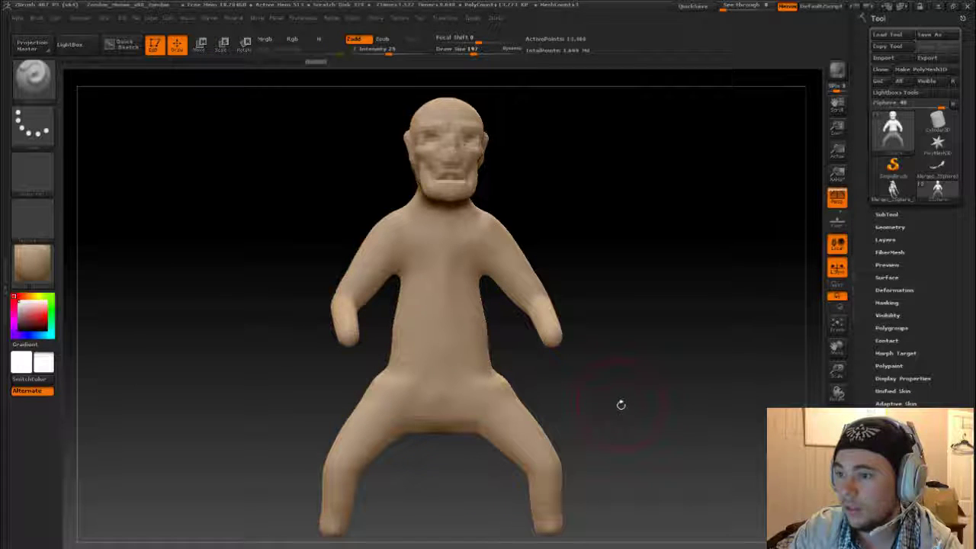
# Expand the Tool > SubTool list and orbit in to frame the head in profile.
pyautogui.moveTo(621, 407)
pyautogui.mouseDown()
pyautogui.moveTo(560, 389)
pyautogui.moveTo(671, 398)
pyautogui.mouseUp()
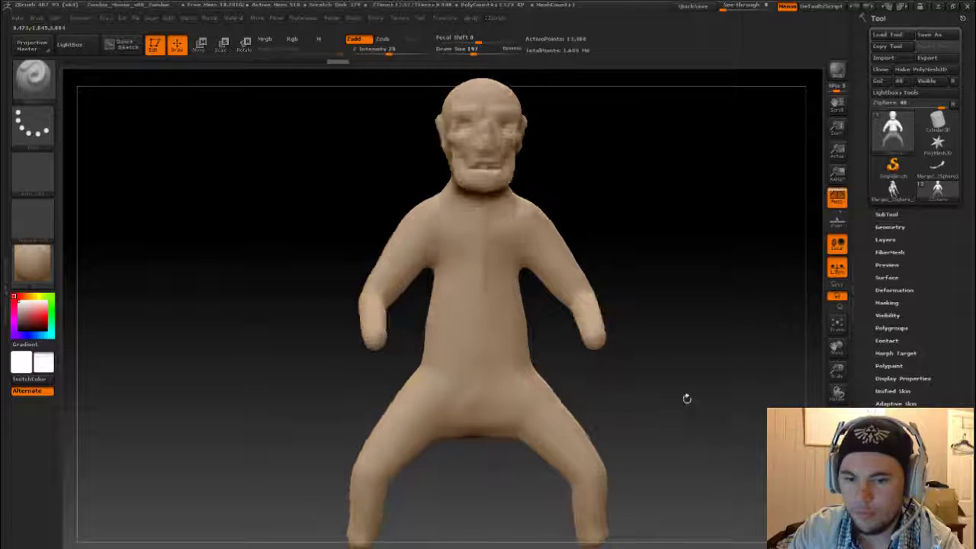
pyautogui.click(884, 215)
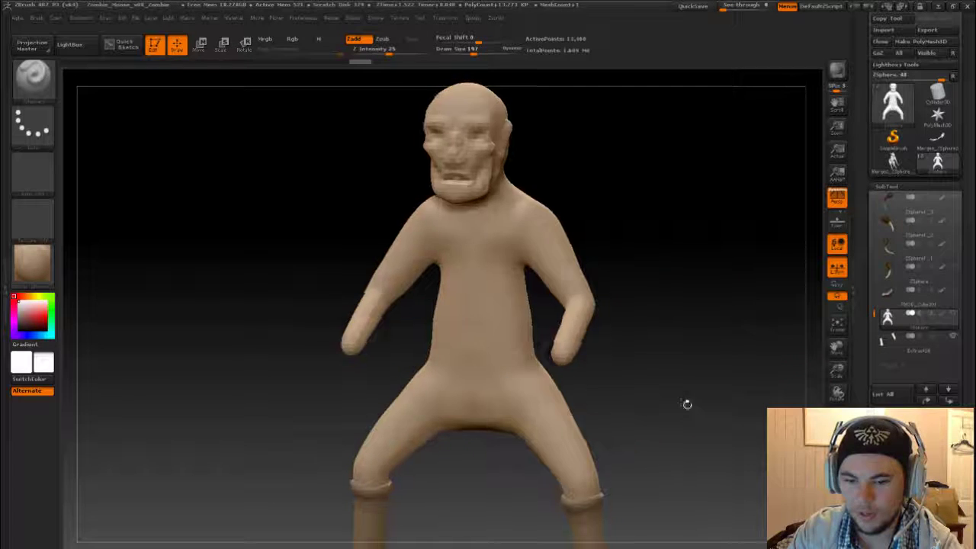
pyautogui.moveTo(709, 397)
pyautogui.keyDown('alt'); pyautogui.mouseDown()
pyautogui.moveTo(664, 359)
pyautogui.moveTo(679, 371)
pyautogui.moveTo(658, 372)
pyautogui.moveTo(666, 389)
pyautogui.mouseUp(); pyautogui.keyUp('alt')
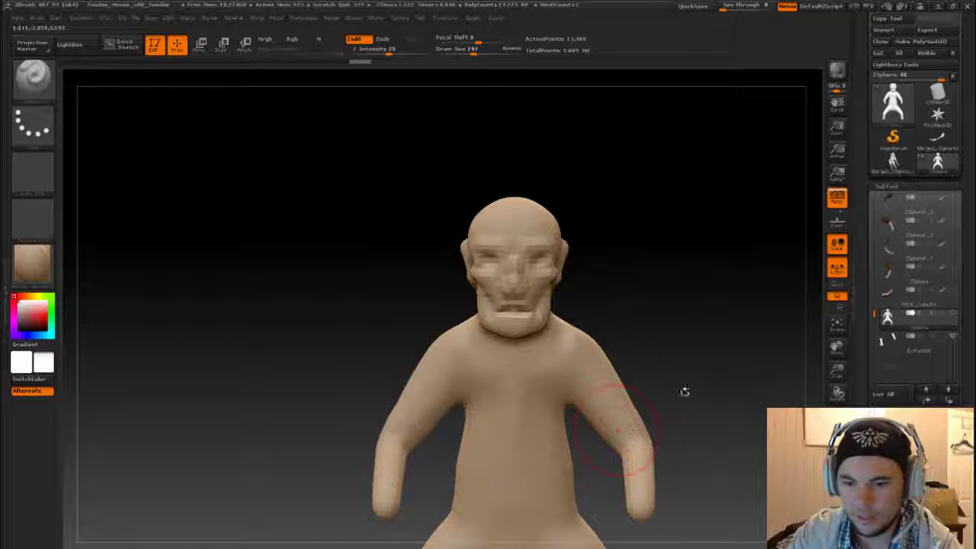
pyautogui.moveTo(684, 392)
pyautogui.keyDown('alt'); pyautogui.mouseDown()
pyautogui.moveTo(669, 318)
pyautogui.moveTo(692, 371)
pyautogui.moveTo(663, 359)
pyautogui.mouseUp(); pyautogui.keyUp('alt')
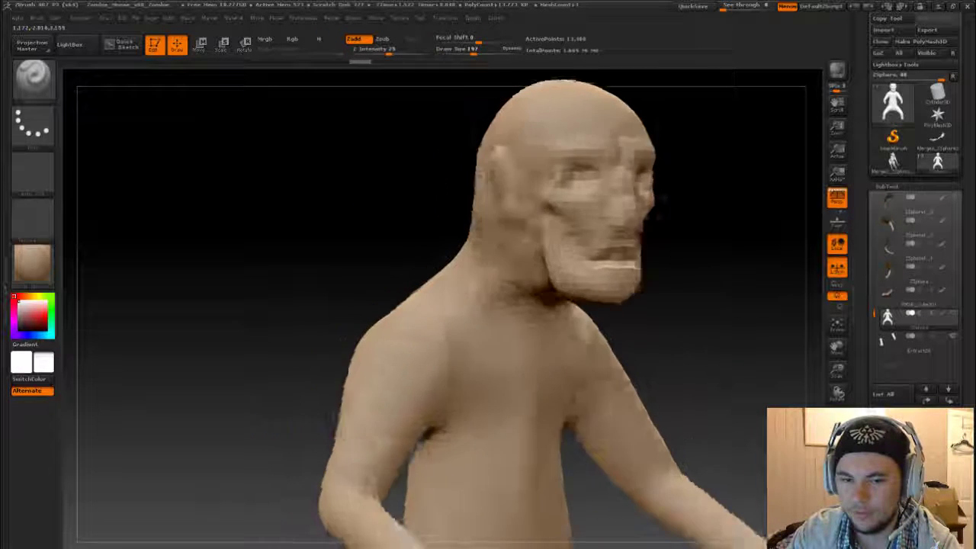
pyautogui.moveTo(663, 197)
pyautogui.mouseDown()
pyautogui.moveTo(814, 309)
pyautogui.moveTo(730, 361)
pyautogui.mouseUp()
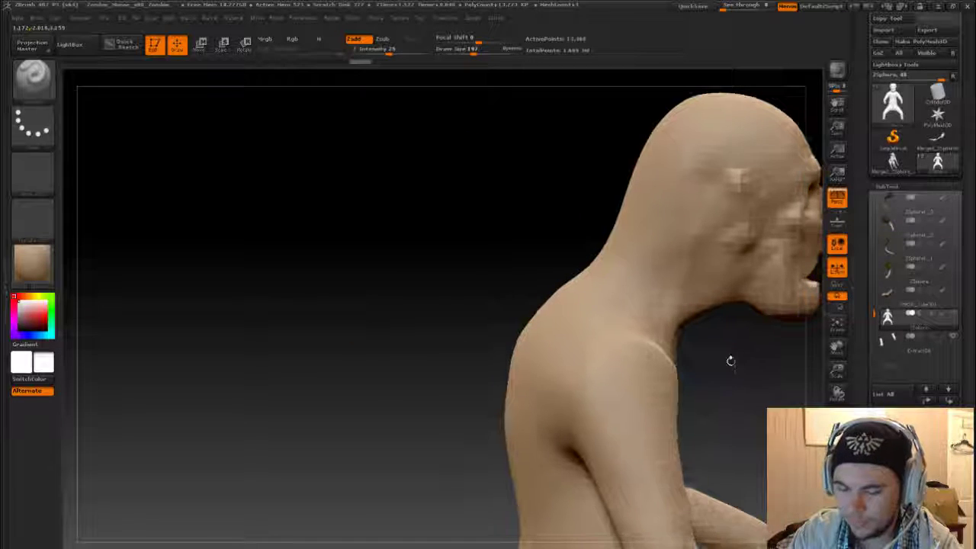
pyautogui.moveTo(731, 361); pyautogui.dragTo(544, 402)
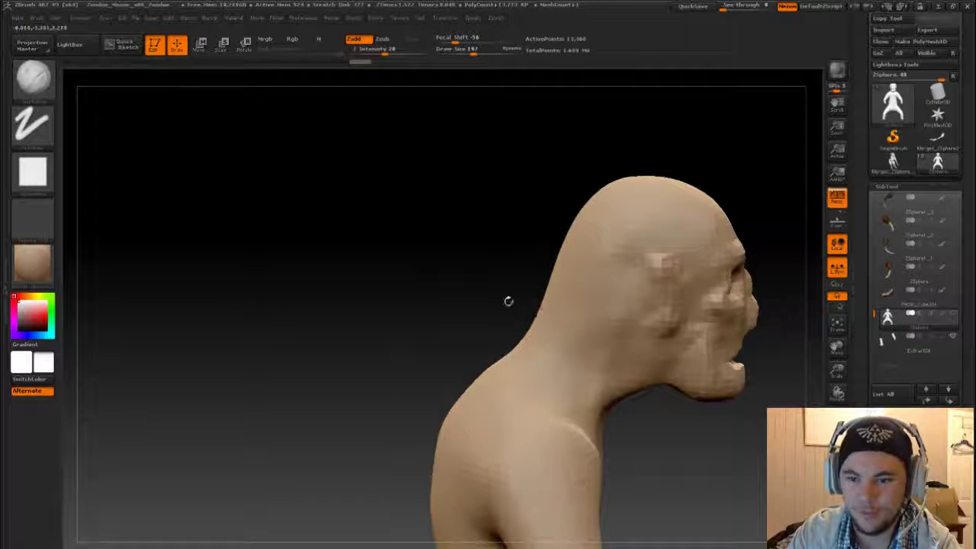
# Shrink the brush to Draw Size 145 and smooth the back of the head.
pyautogui.moveTo(509, 301); pyautogui.dragTo(558, 300)
pyautogui.press('s')
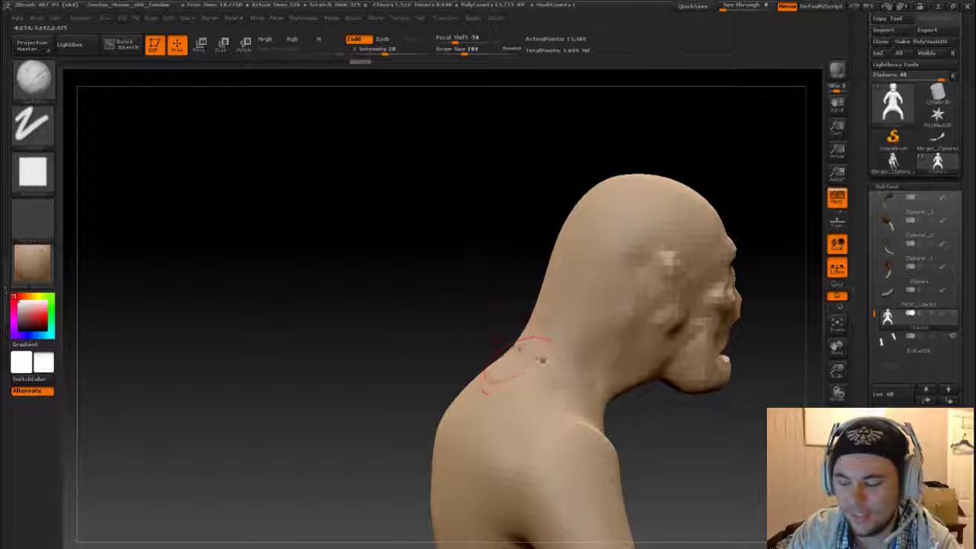
pyautogui.press('s')
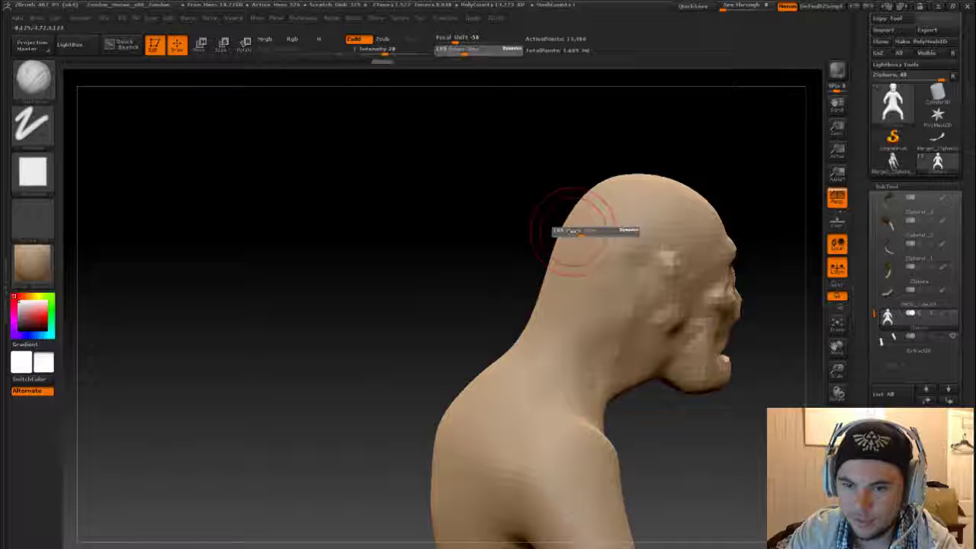
pyautogui.moveTo(588, 226)
pyautogui.mouseDown()
pyautogui.moveTo(564, 223)
pyautogui.moveTo(594, 286)
pyautogui.mouseUp()
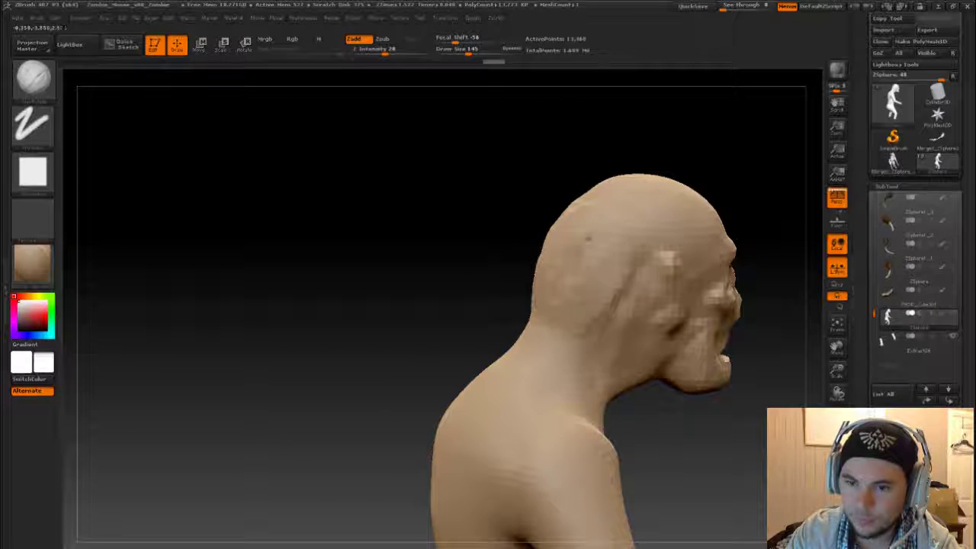
pyautogui.moveTo(580, 271); pyautogui.dragTo(531, 243)
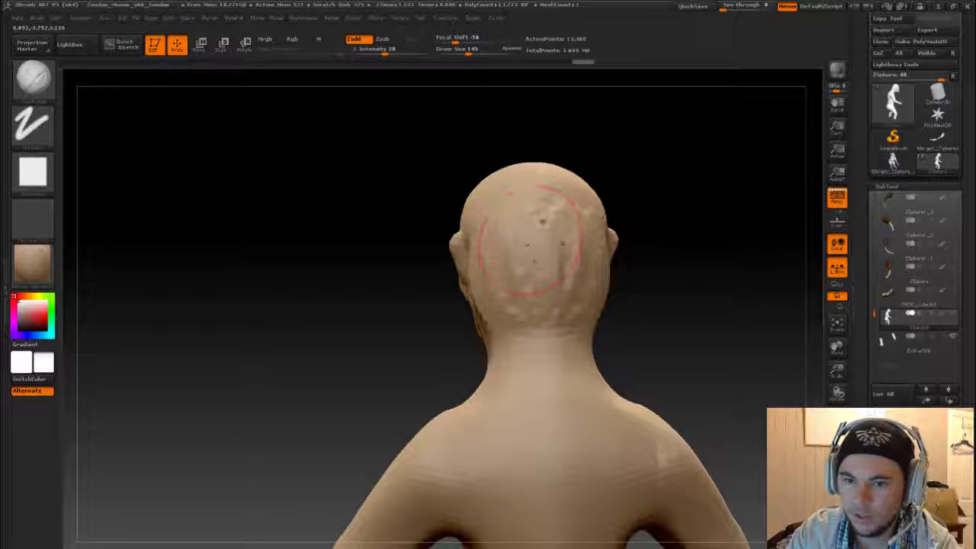
pyautogui.moveTo(659, 308); pyautogui.dragTo(715, 294)
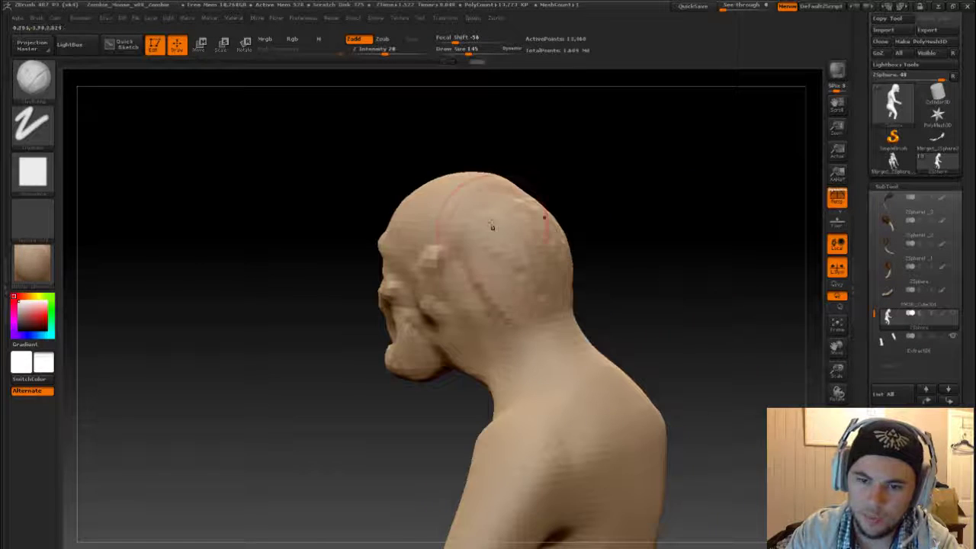
pyautogui.moveTo(492, 227); pyautogui.dragTo(542, 214)
# Work the back of the neck from several angles, then load the clay brush via B, C, L.
pyautogui.press('b')
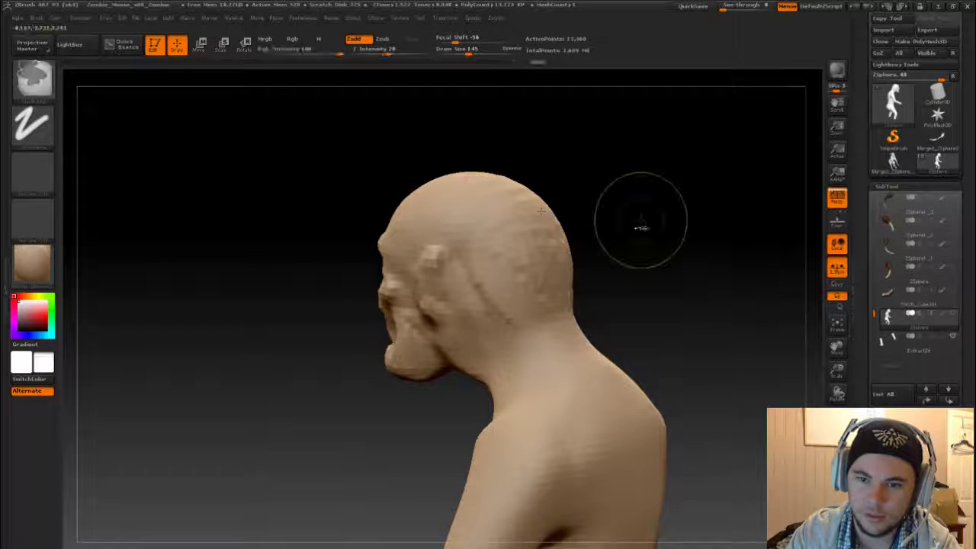
pyautogui.moveTo(639, 263)
pyautogui.mouseDown()
pyautogui.moveTo(619, 297)
pyautogui.moveTo(419, 317)
pyautogui.mouseUp()
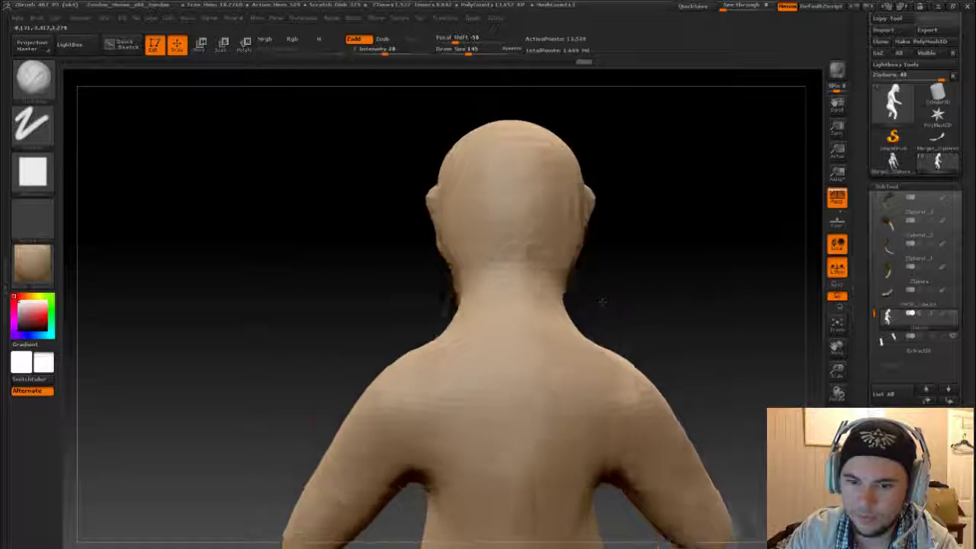
pyautogui.moveTo(604, 396); pyautogui.dragTo(447, 334)
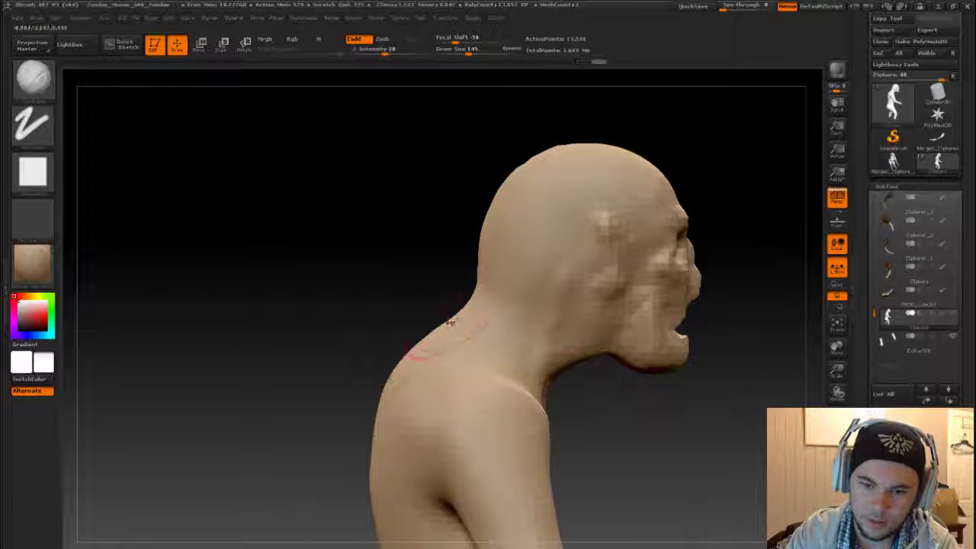
pyautogui.moveTo(465, 307); pyautogui.dragTo(415, 365)
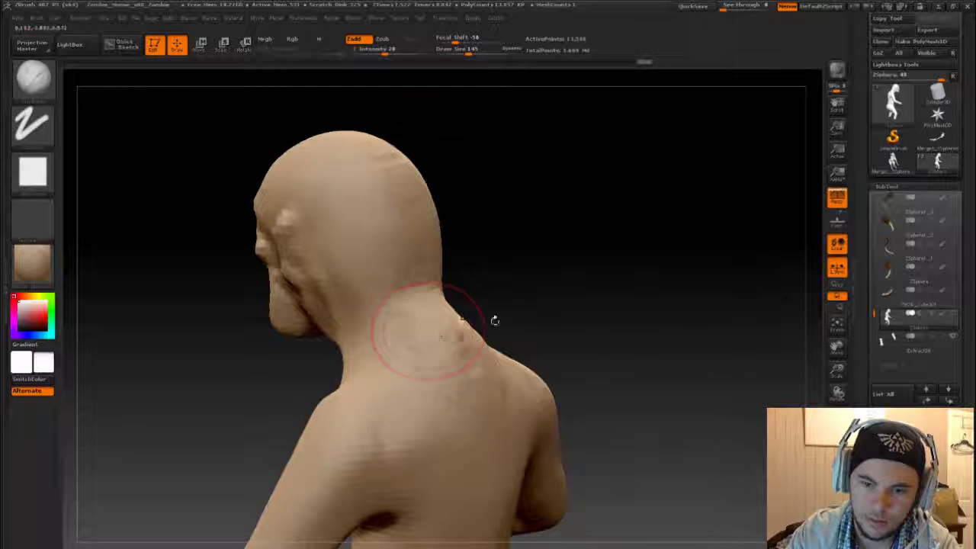
pyautogui.moveTo(495, 320); pyautogui.dragTo(422, 331)
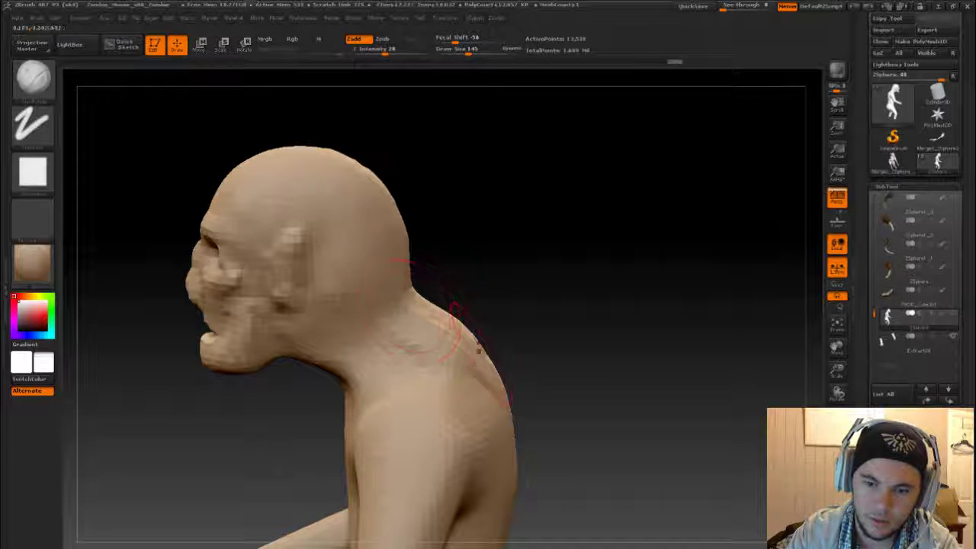
pyautogui.press('b')
pyautogui.press('c')
pyautogui.press('l')
# Turn to the opposite profile and switch to the Move brush with B, M, V.
pyautogui.moveTo(580, 364)
pyautogui.mouseDown()
pyautogui.moveTo(351, 366)
pyautogui.moveTo(450, 347)
pyautogui.mouseUp()
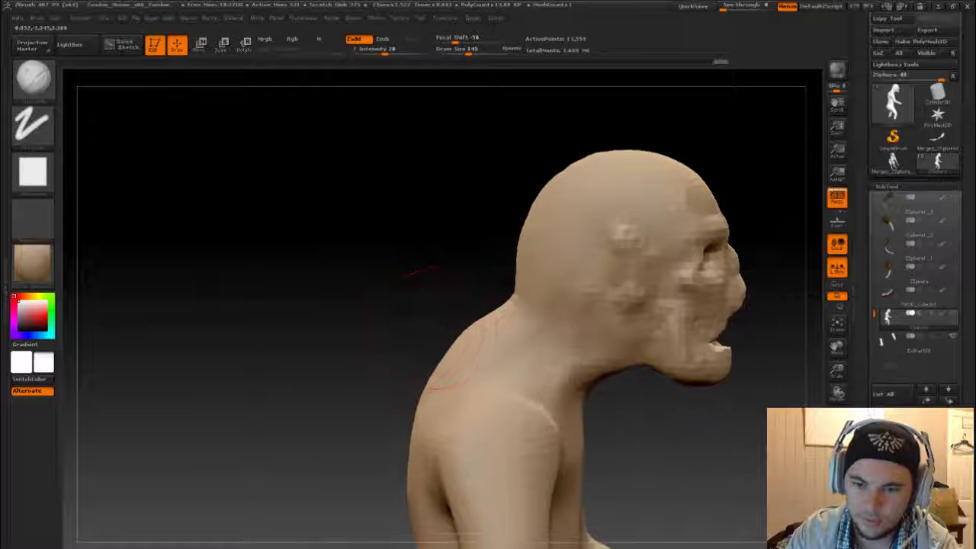
pyautogui.press('b')
pyautogui.press('m')
pyautogui.press('v')
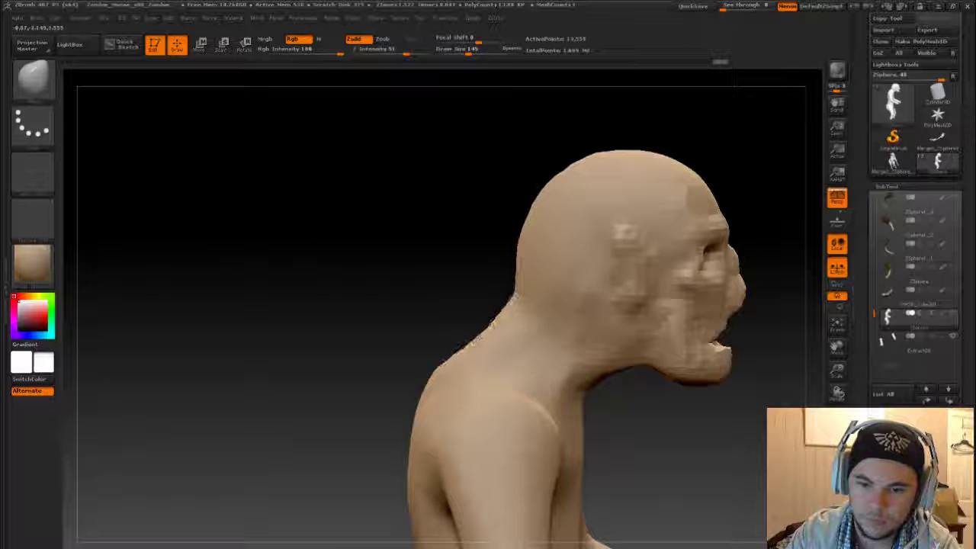
pyautogui.moveTo(492, 321); pyautogui.dragTo(571, 366)
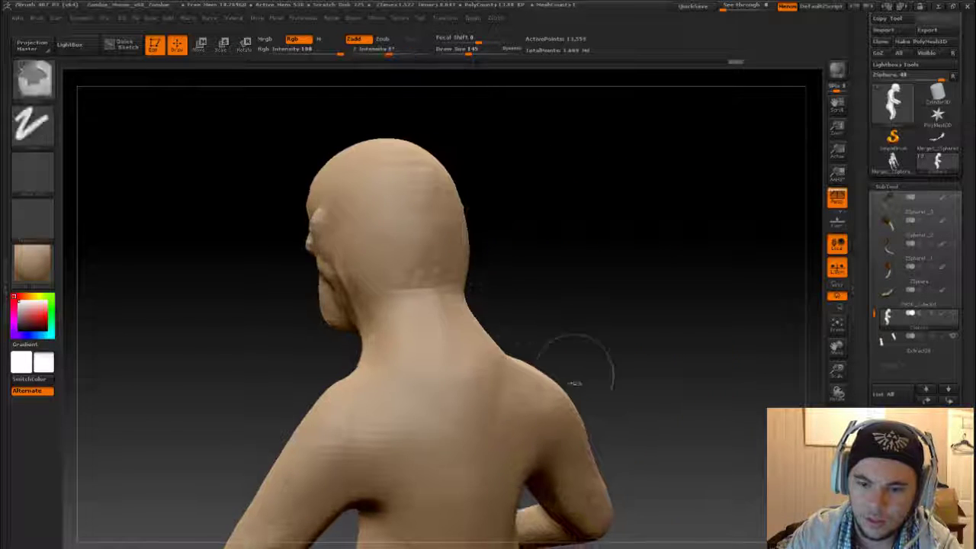
pyautogui.moveTo(633, 363)
pyautogui.mouseDown()
pyautogui.moveTo(598, 391)
pyautogui.moveTo(623, 387)
pyautogui.moveTo(573, 380)
pyautogui.mouseUp()
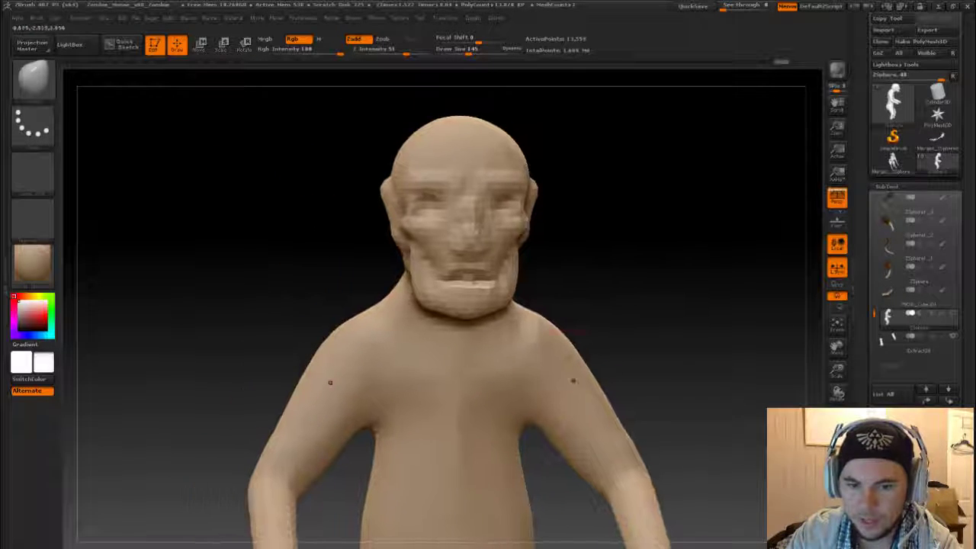
pyautogui.moveTo(239, 385)
pyautogui.mouseDown()
pyautogui.moveTo(344, 371)
pyautogui.moveTo(321, 381)
pyautogui.moveTo(337, 421)
pyautogui.mouseUp()
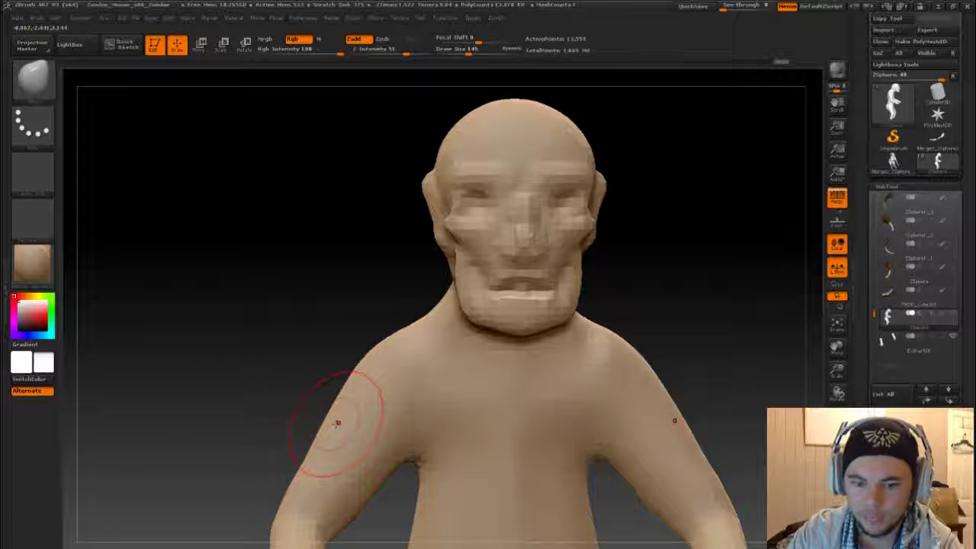
# Load the Standard brush (B, S, T) and carve V-shaped pectoral lines across the chest.
pyautogui.press('b')
pyautogui.press('s')
pyautogui.press('t')
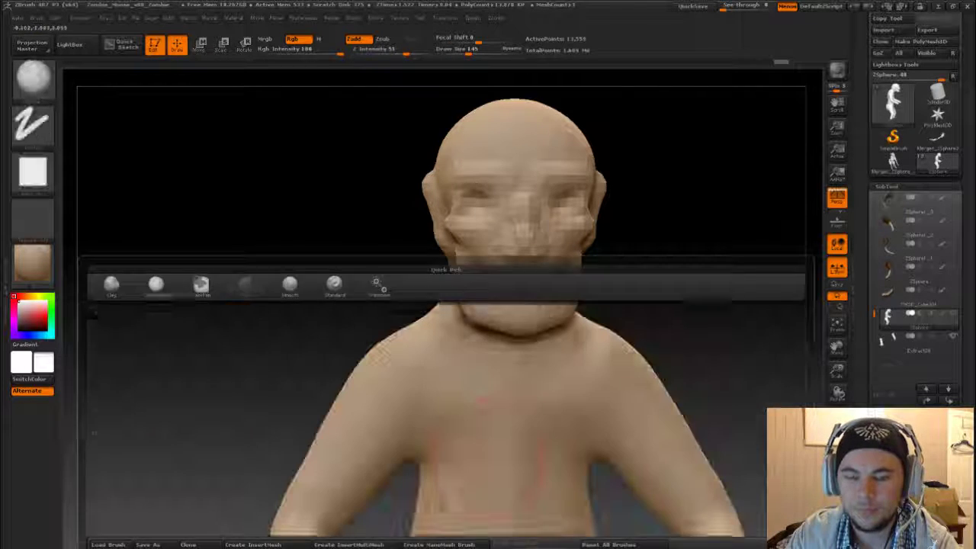
pyautogui.press('s')
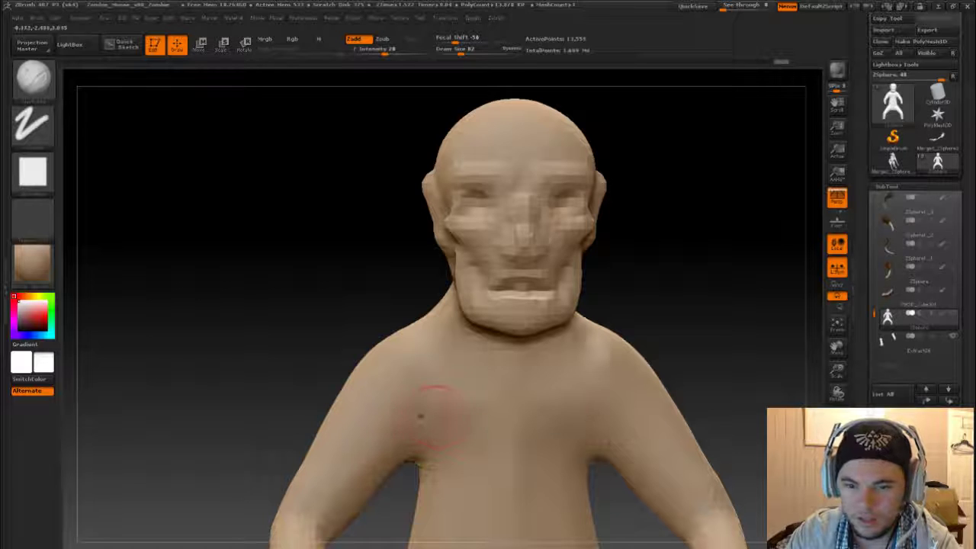
pyautogui.moveTo(591, 399)
pyautogui.mouseDown()
pyautogui.moveTo(560, 461)
pyautogui.moveTo(614, 395)
pyautogui.mouseUp()
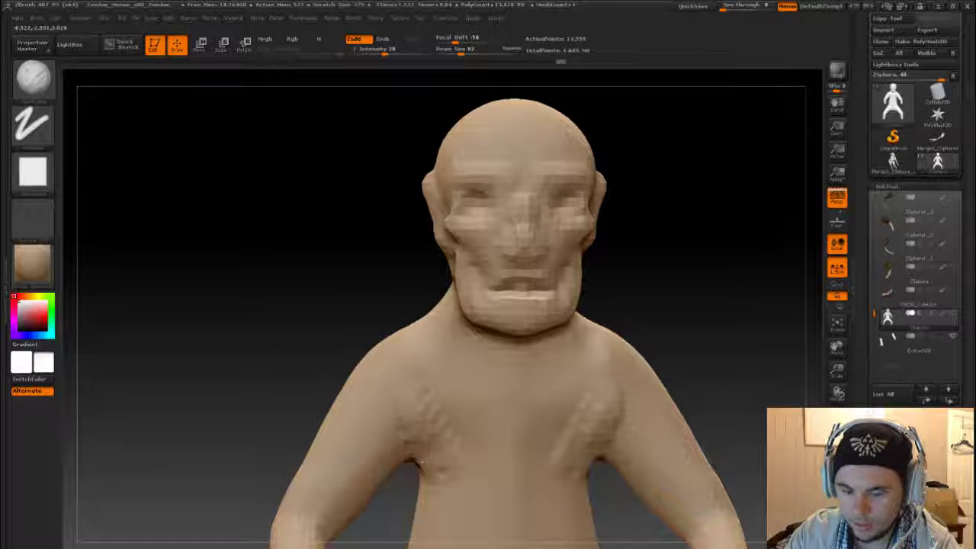
pyautogui.moveTo(430, 451); pyautogui.dragTo(579, 448)
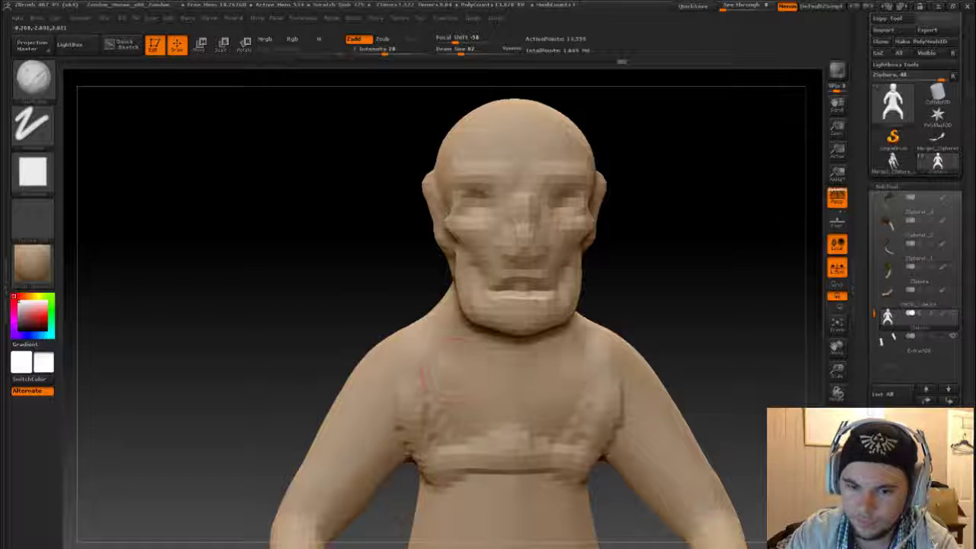
pyautogui.moveTo(606, 407); pyautogui.dragTo(557, 364)
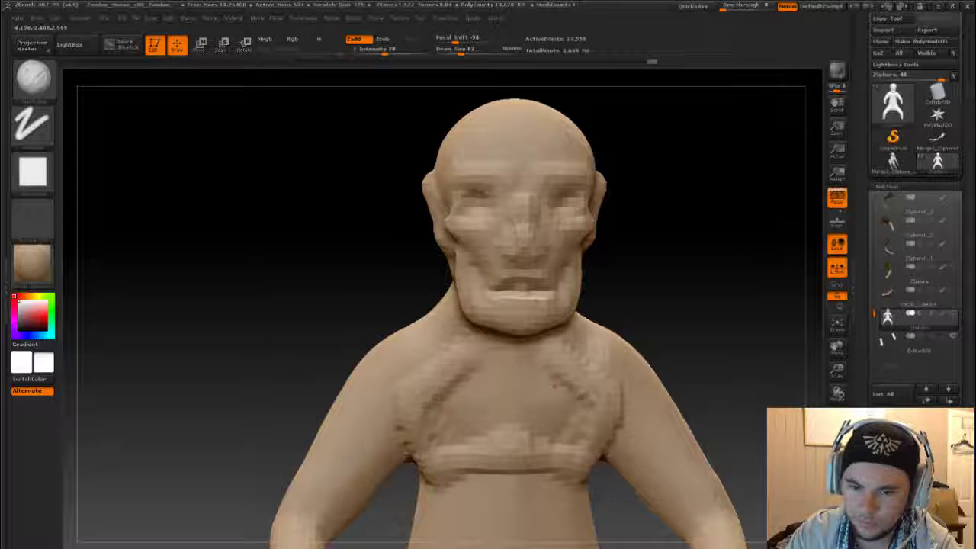
pyautogui.moveTo(462, 385)
pyautogui.mouseDown()
pyautogui.moveTo(500, 434)
pyautogui.moveTo(476, 435)
pyautogui.mouseUp()
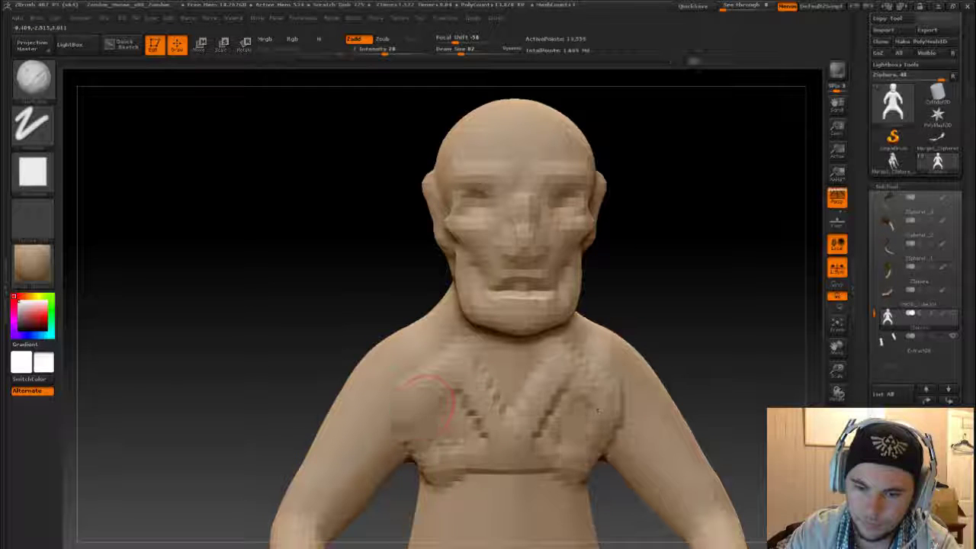
pyautogui.moveTo(423, 404)
pyautogui.mouseDown()
pyautogui.moveTo(433, 444)
pyautogui.moveTo(458, 467)
pyautogui.moveTo(488, 458)
pyautogui.mouseUp()
pyautogui.moveTo(457, 404)
pyautogui.keyDown('shift'); pyautogui.mouseDown()
pyautogui.moveTo(496, 450)
pyautogui.moveTo(526, 442)
pyautogui.mouseUp(); pyautogui.keyUp('shift')
# Soften the lower chest and check the pectoral shape from side, front and three-quarter views.
pyautogui.moveTo(676, 344); pyautogui.dragTo(472, 420)
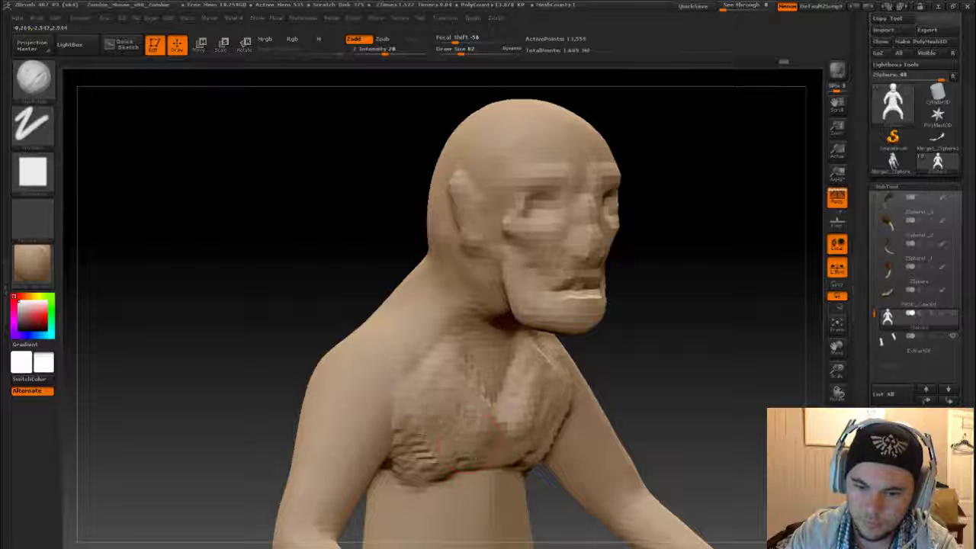
pyautogui.moveTo(450, 477)
pyautogui.keyDown('shift'); pyautogui.mouseDown()
pyautogui.moveTo(473, 465)
pyautogui.moveTo(481, 481)
pyautogui.mouseUp(); pyautogui.keyUp('shift')
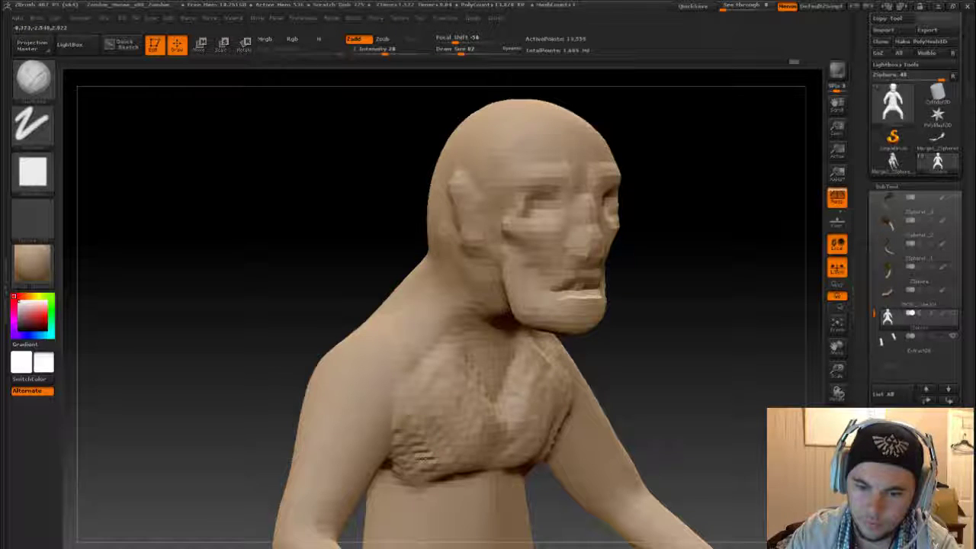
pyautogui.keyDown('shift'); pyautogui.moveTo(434, 438); pyautogui.dragTo(457, 427); pyautogui.keyUp('shift')
pyautogui.moveTo(673, 373)
pyautogui.mouseDown()
pyautogui.moveTo(580, 382)
pyautogui.moveTo(681, 387)
pyautogui.mouseUp()
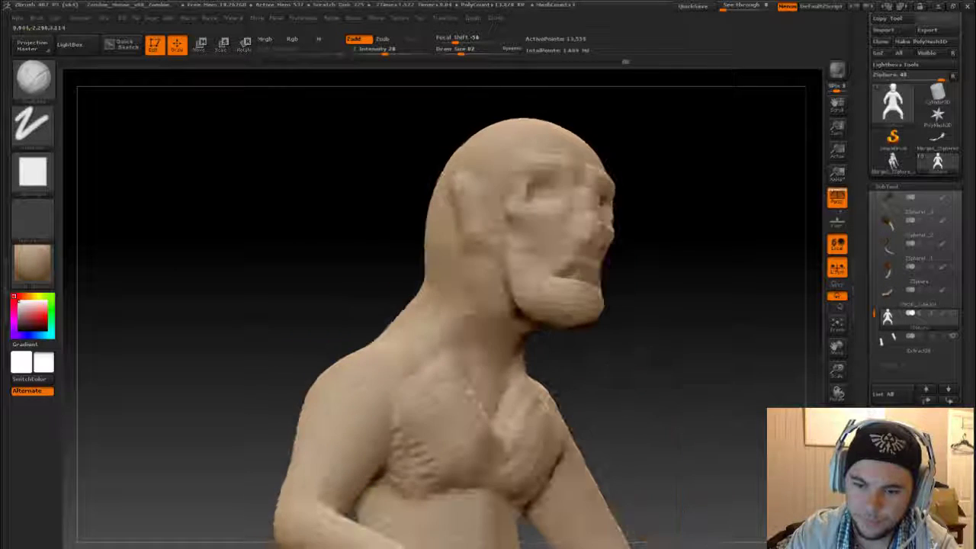
pyautogui.moveTo(427, 458)
pyautogui.mouseDown()
pyautogui.moveTo(541, 472)
pyautogui.moveTo(465, 473)
pyautogui.mouseUp()
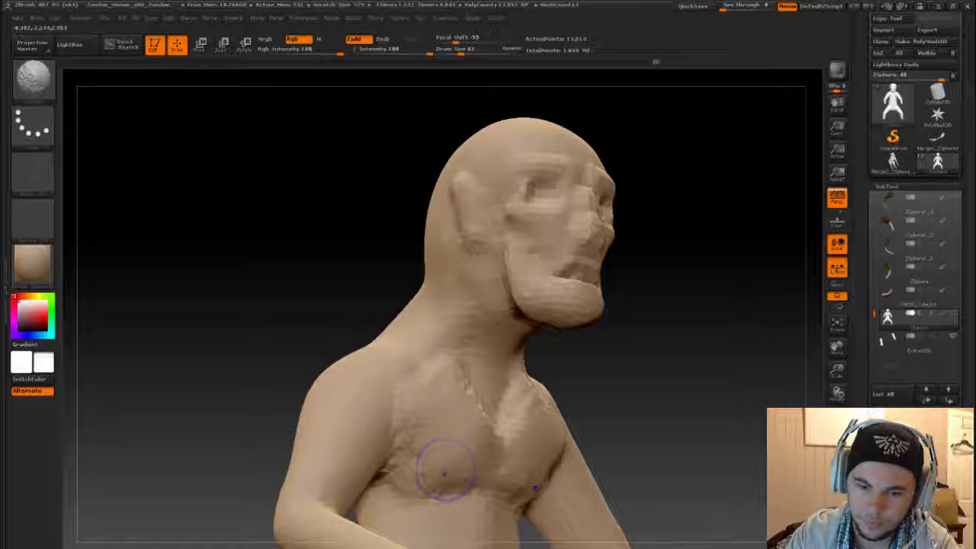
pyautogui.keyDown('shift'); pyautogui.moveTo(686, 381); pyautogui.dragTo(515, 402); pyautogui.keyUp('shift')
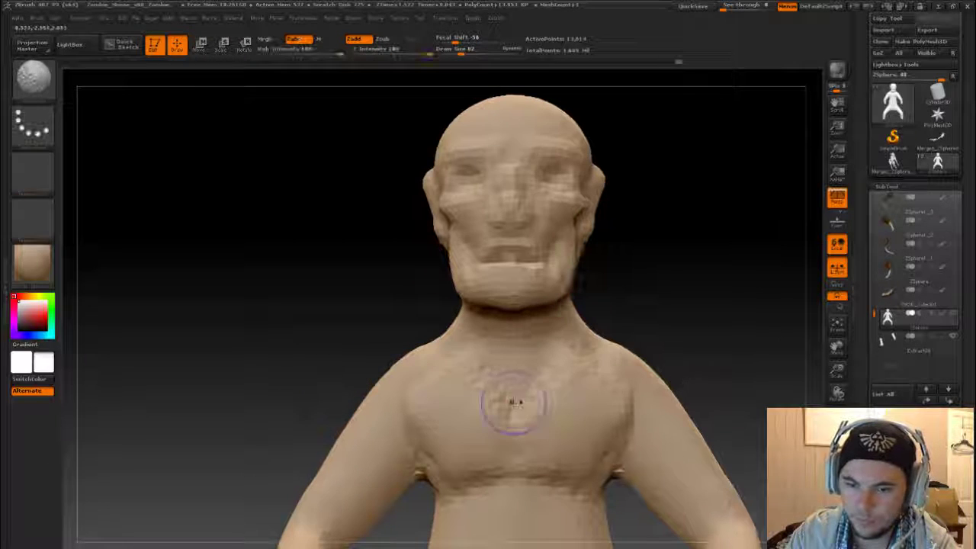
pyautogui.moveTo(664, 355)
pyautogui.mouseDown()
pyautogui.moveTo(737, 397)
pyautogui.moveTo(581, 368)
pyautogui.moveTo(728, 397)
pyautogui.moveTo(590, 381)
pyautogui.mouseUp()
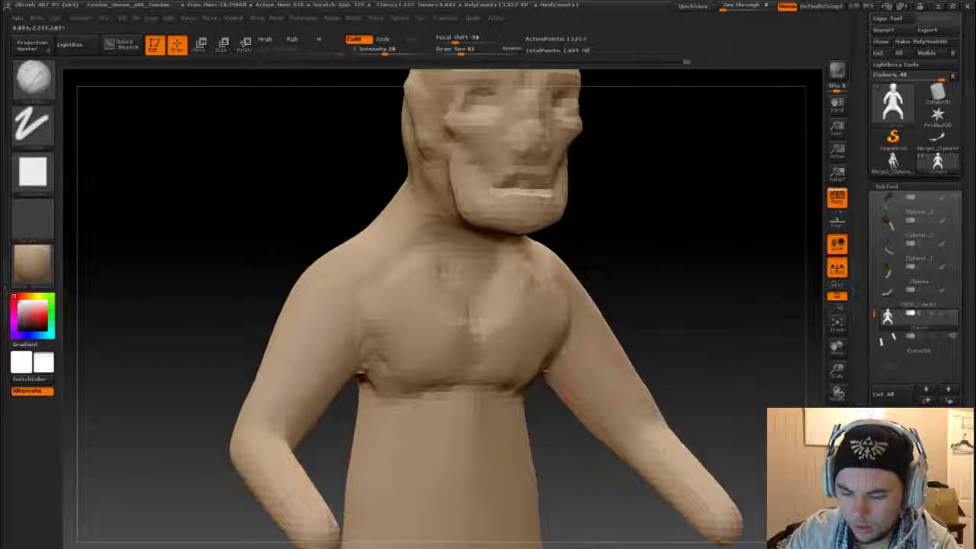
# Lower the brush Draw Size to 75 and sculpt a fold along the lower belly edge.
pyautogui.moveTo(679, 305); pyautogui.dragTo(608, 266)
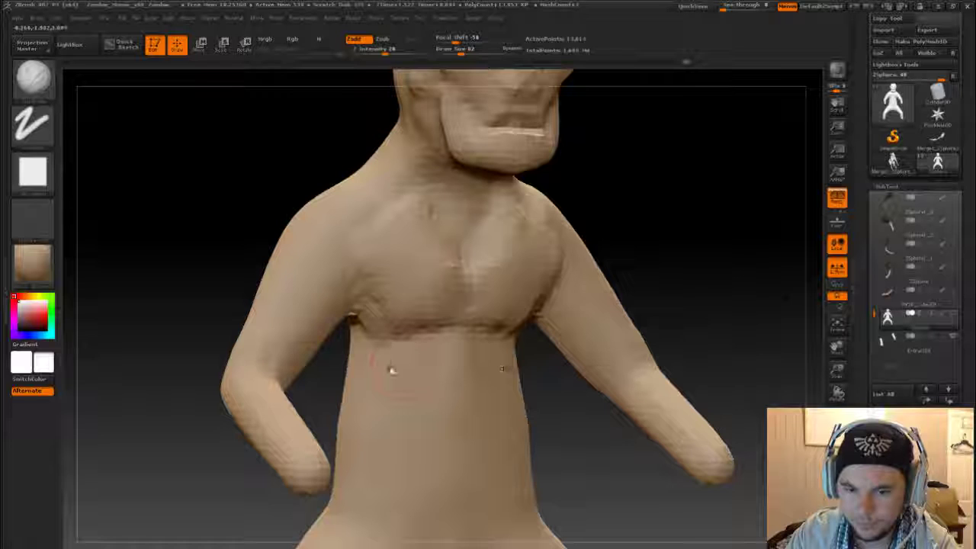
pyautogui.press('s')
pyautogui.moveTo(391, 371)
pyautogui.mouseDown()
pyautogui.moveTo(419, 361)
pyautogui.moveTo(456, 370)
pyautogui.moveTo(404, 389)
pyautogui.moveTo(340, 381)
pyautogui.moveTo(457, 381)
pyautogui.mouseUp()
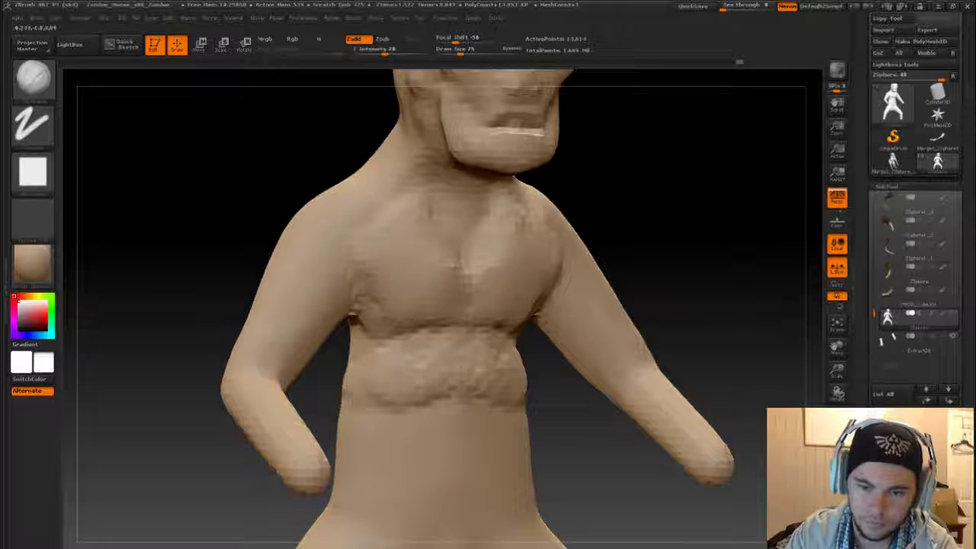
pyautogui.moveTo(358, 402); pyautogui.dragTo(442, 405)
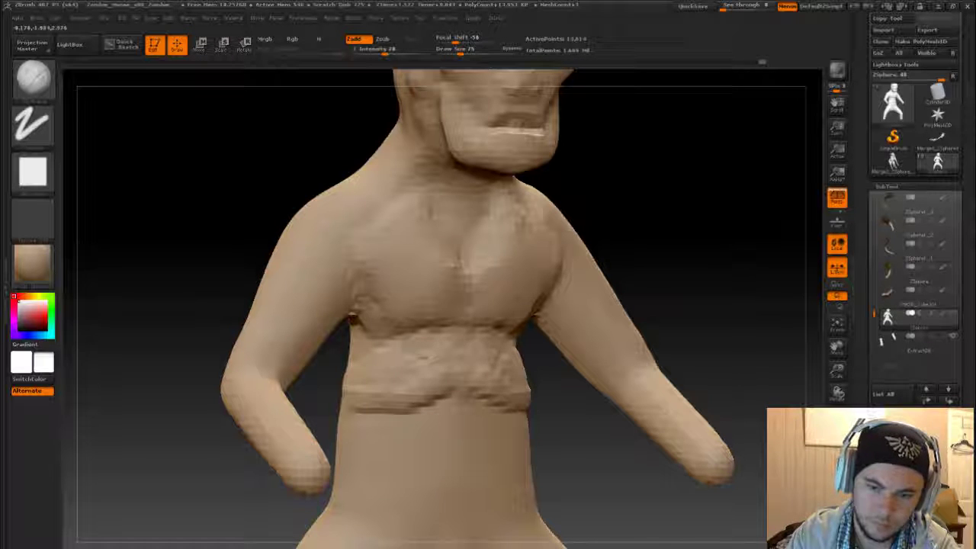
# Build more fold ridges across the lower and upper abdomen, then check the belly from the side.
pyautogui.moveTo(625, 483); pyautogui.dragTo(540, 374)
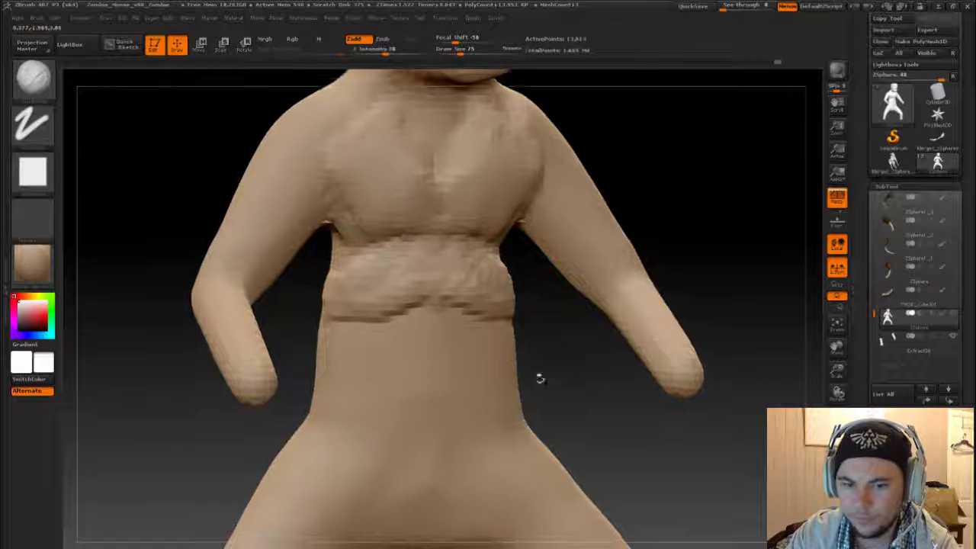
pyautogui.moveTo(404, 332); pyautogui.dragTo(370, 353)
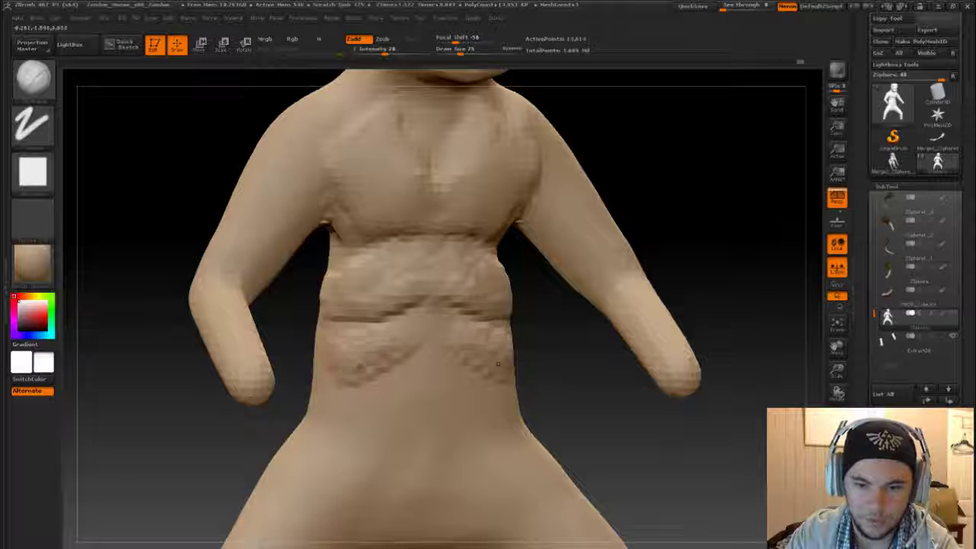
pyautogui.moveTo(497, 364); pyautogui.dragTo(456, 375)
pyautogui.moveTo(381, 378)
pyautogui.mouseDown()
pyautogui.moveTo(351, 404)
pyautogui.moveTo(400, 421)
pyautogui.mouseUp()
pyautogui.moveTo(327, 416)
pyautogui.mouseDown()
pyautogui.moveTo(516, 418)
pyautogui.moveTo(440, 406)
pyautogui.moveTo(487, 398)
pyautogui.moveTo(507, 358)
pyautogui.mouseUp()
pyautogui.moveTo(567, 403); pyautogui.dragTo(595, 404)
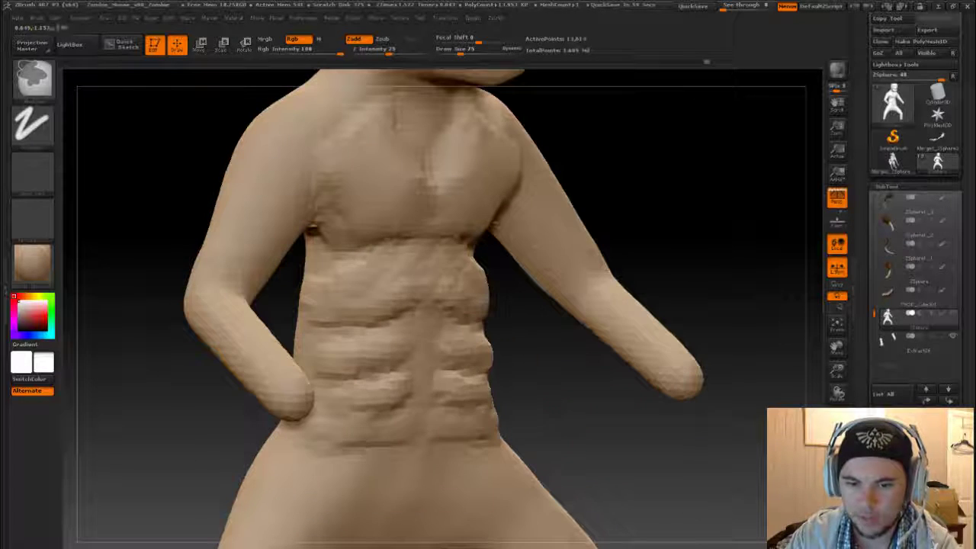
pyautogui.moveTo(533, 457)
pyautogui.mouseDown()
pyautogui.moveTo(597, 458)
pyautogui.moveTo(472, 472)
pyautogui.mouseUp()
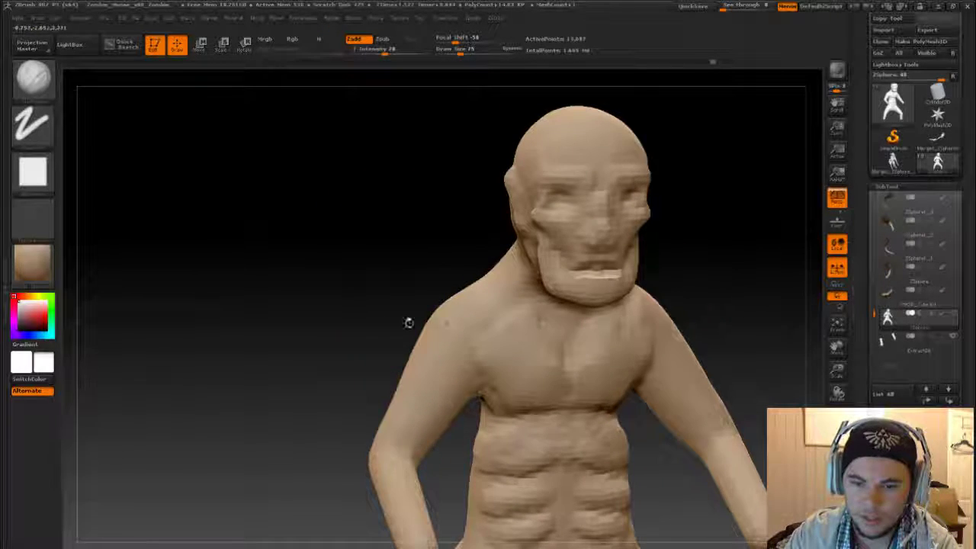
pyautogui.moveTo(409, 322)
pyautogui.keyDown('alt'); pyautogui.mouseDown()
pyautogui.moveTo(381, 326)
pyautogui.moveTo(383, 350)
pyautogui.mouseUp(); pyautogui.keyUp('alt')
# Load a new sculpting brush, lower Draw Size to 51 and frame the shoulder, armpit and torso.
pyautogui.press('b')
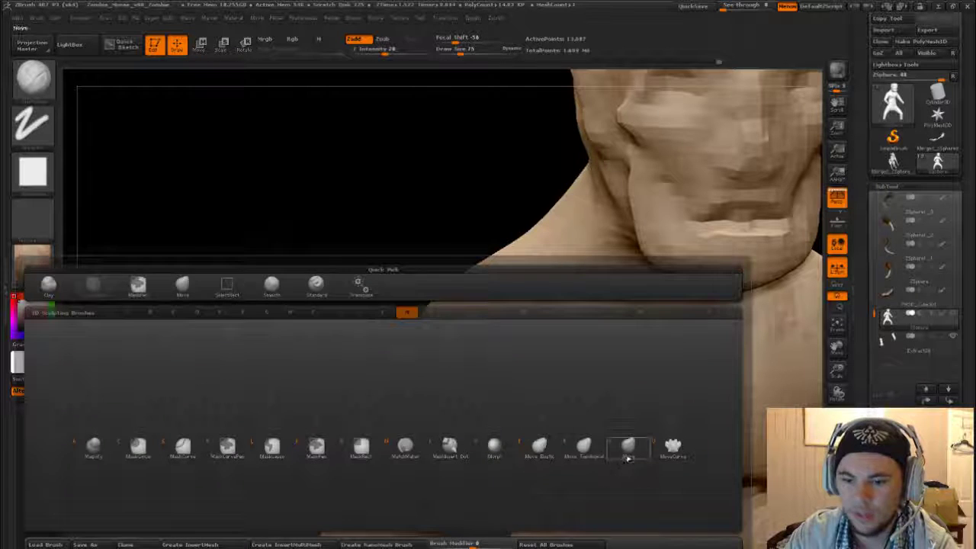
pyautogui.click(627, 449)
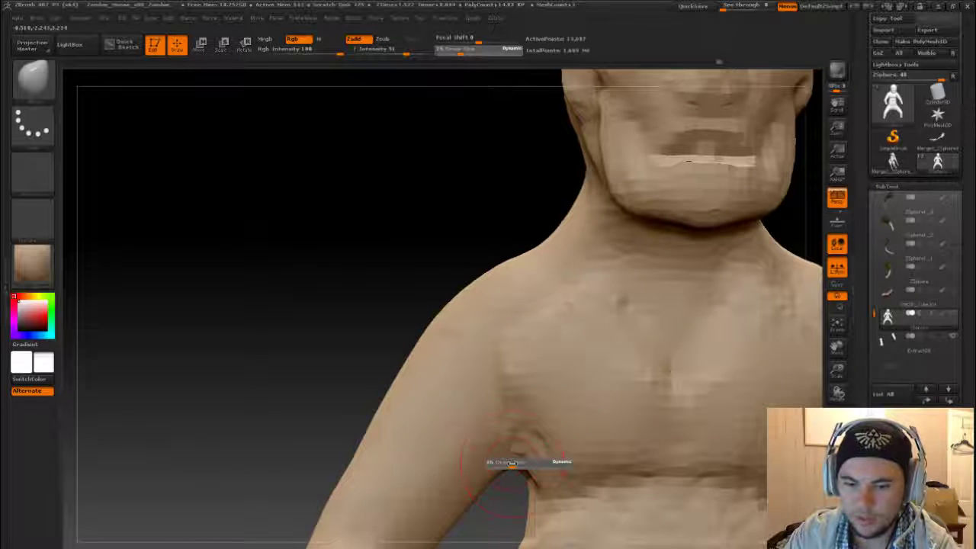
pyautogui.click(511, 462)
pyautogui.press('s')
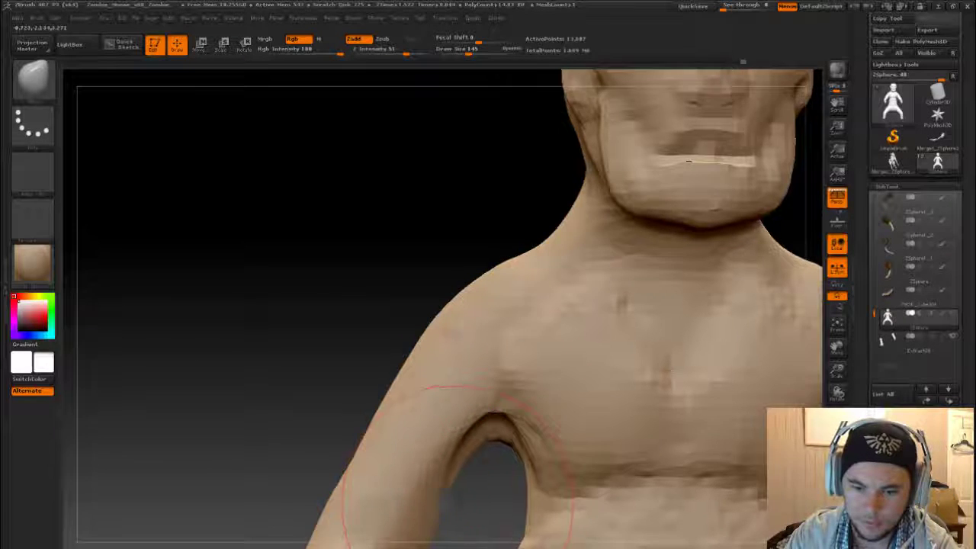
pyautogui.moveTo(458, 465)
pyautogui.mouseDown(button='right')
pyautogui.moveTo(396, 305)
pyautogui.moveTo(297, 267)
pyautogui.moveTo(404, 377)
pyautogui.mouseUp(button='right')
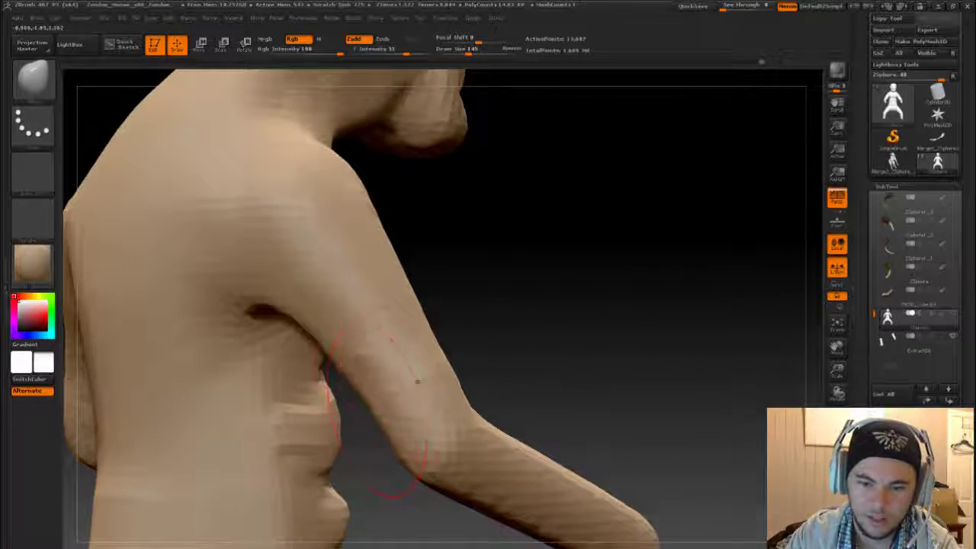
pyautogui.moveTo(373, 412); pyautogui.dragTo(454, 345, button='right')
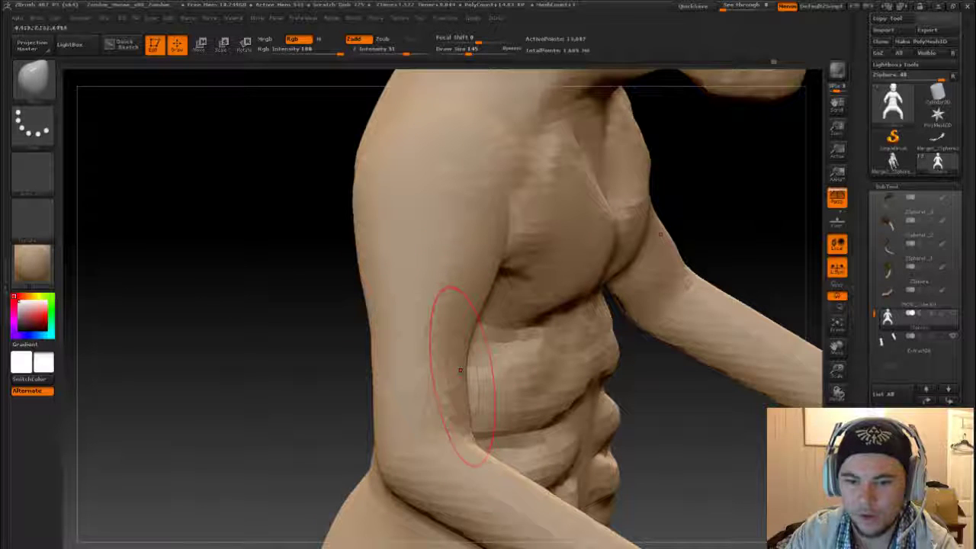
pyautogui.moveTo(335, 308)
pyautogui.mouseDown(button='right')
pyautogui.moveTo(453, 351)
pyautogui.moveTo(343, 327)
pyautogui.mouseUp(button='right')
pyautogui.press('s')
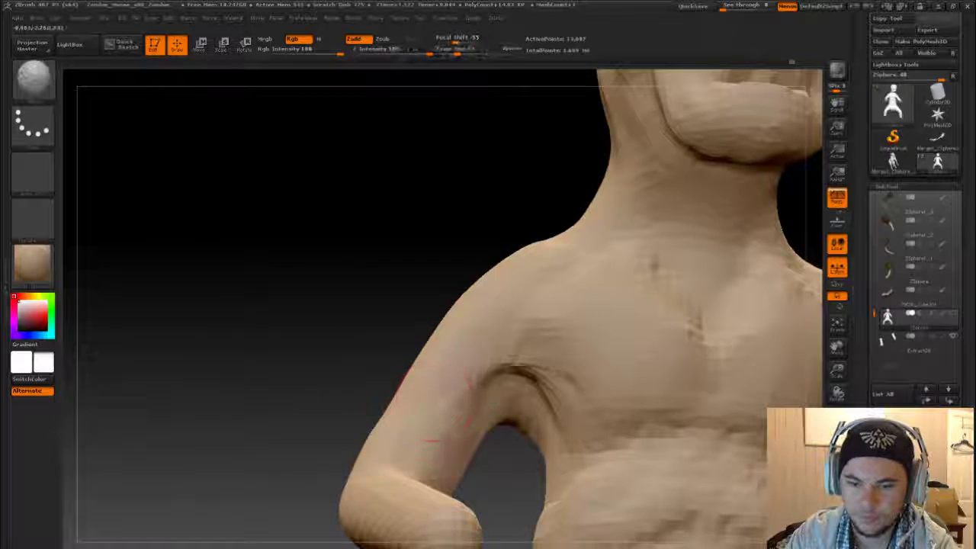
pyautogui.moveTo(382, 481); pyautogui.dragTo(301, 370, button='right')
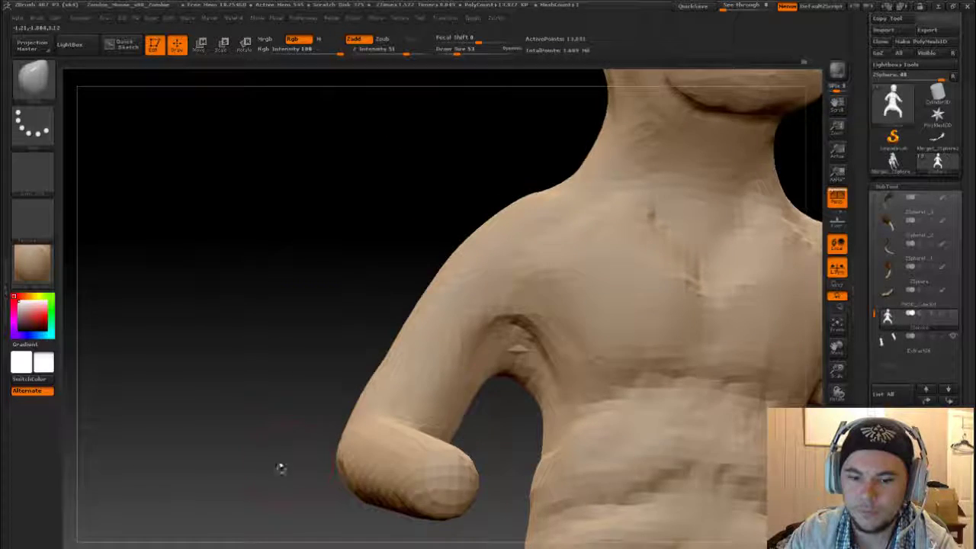
pyautogui.press('f')
pyautogui.moveTo(280, 468)
pyautogui.mouseDown(button='right')
pyautogui.moveTo(298, 405)
pyautogui.moveTo(371, 412)
pyautogui.mouseUp(button='right')
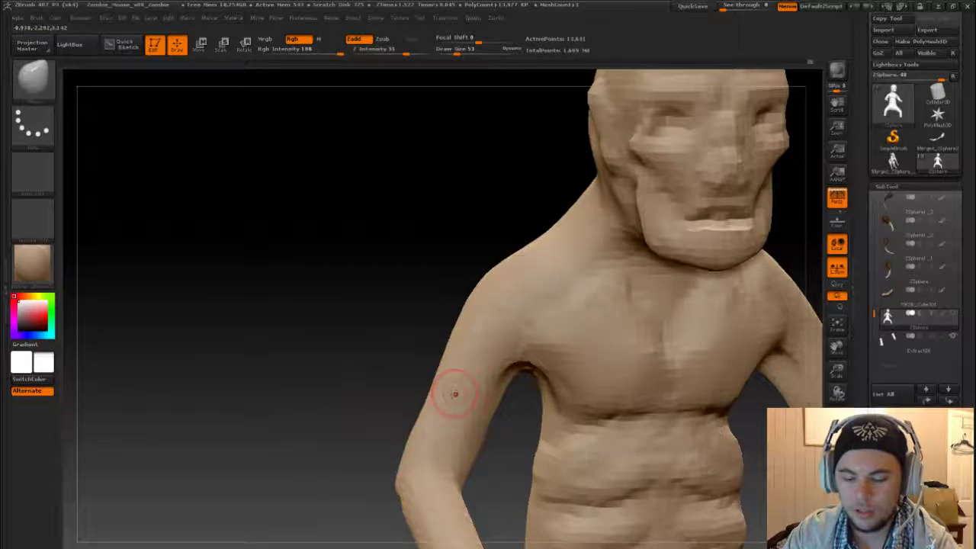
# Pick a new brush at Draw Size 145, then carve and smooth creases under the shoulder blade.
pyautogui.press('b')
pyautogui.click(420, 416)
pyautogui.press('s')
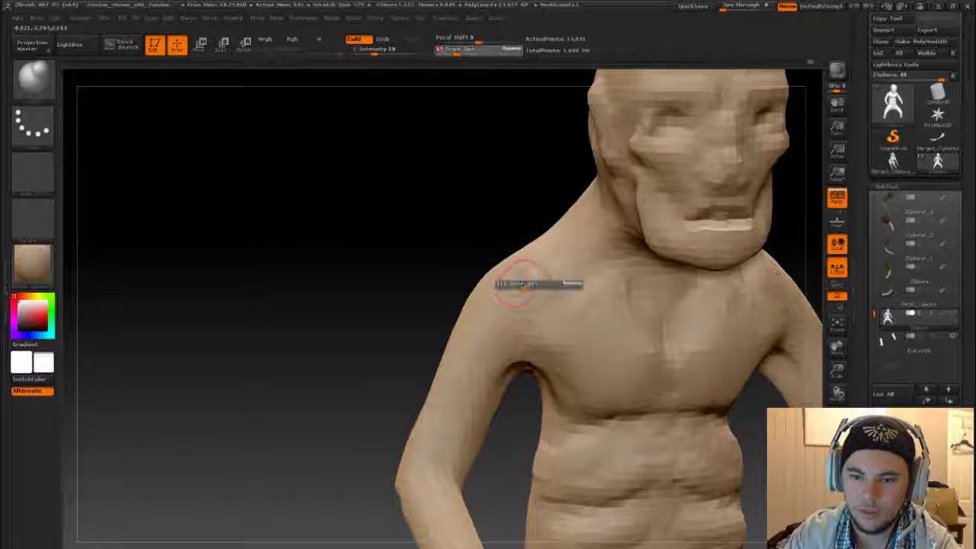
pyautogui.moveTo(517, 284); pyautogui.dragTo(538, 283)
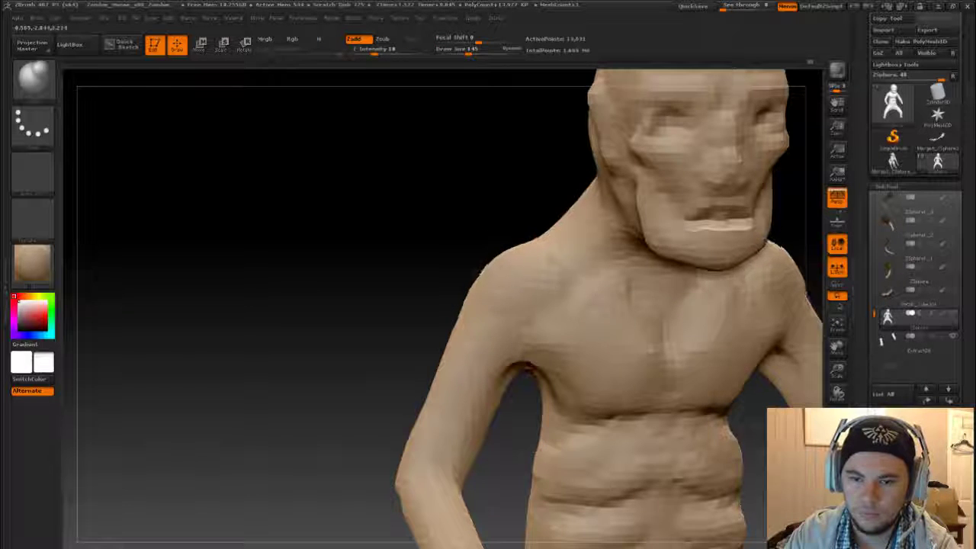
pyautogui.moveTo(778, 275); pyautogui.dragTo(510, 297, button='right')
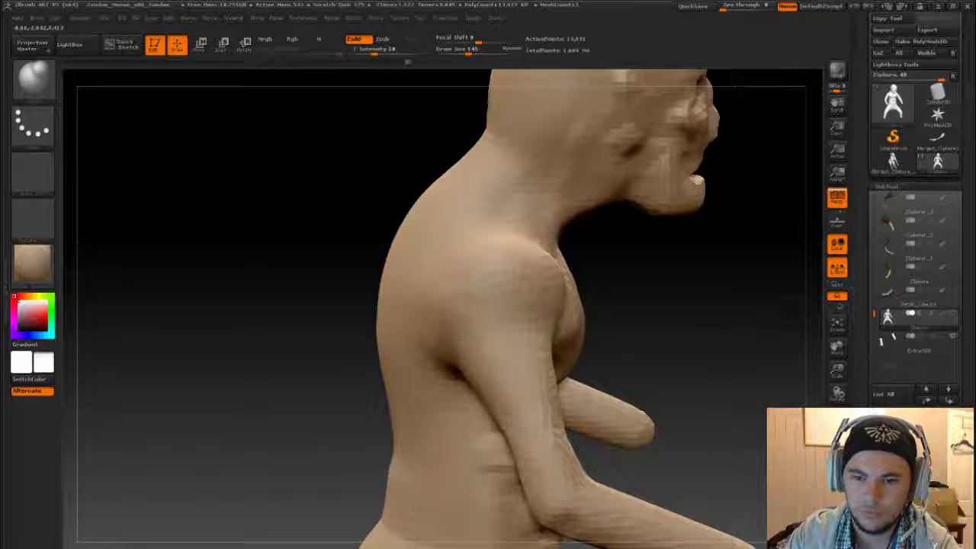
pyautogui.moveTo(699, 313); pyautogui.dragTo(473, 264, button='right')
pyautogui.moveTo(420, 274)
pyautogui.mouseDown()
pyautogui.moveTo(439, 332)
pyautogui.moveTo(465, 347)
pyautogui.mouseUp()
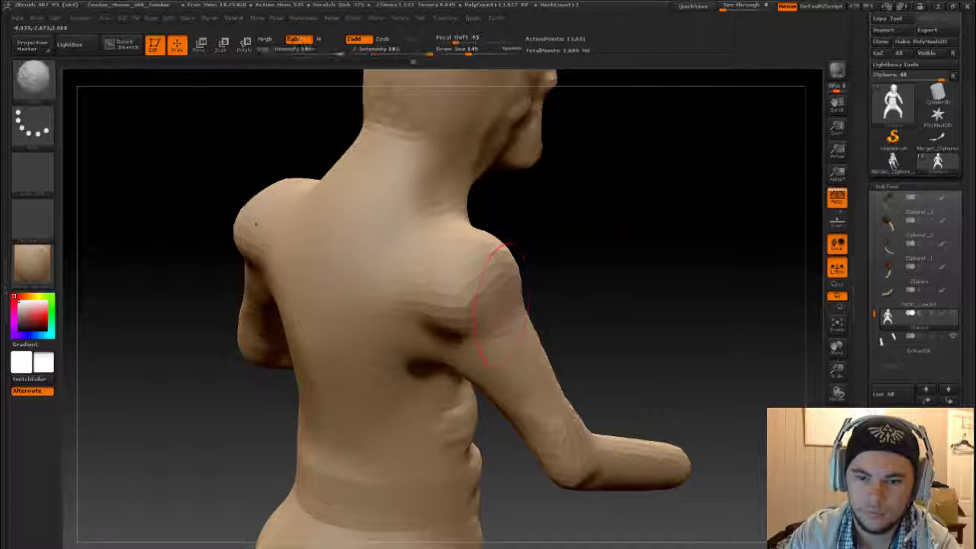
pyautogui.moveTo(500, 305)
pyautogui.keyDown('shift'); pyautogui.mouseDown()
pyautogui.moveTo(456, 278)
pyautogui.moveTo(492, 301)
pyautogui.mouseUp(); pyautogui.keyUp('shift')
# Cycle brushes via B shortcuts to the Standard brush with Dots stroke, facing the model front-on.
pyautogui.press('b')
pyautogui.press('s')
pyautogui.press('t')
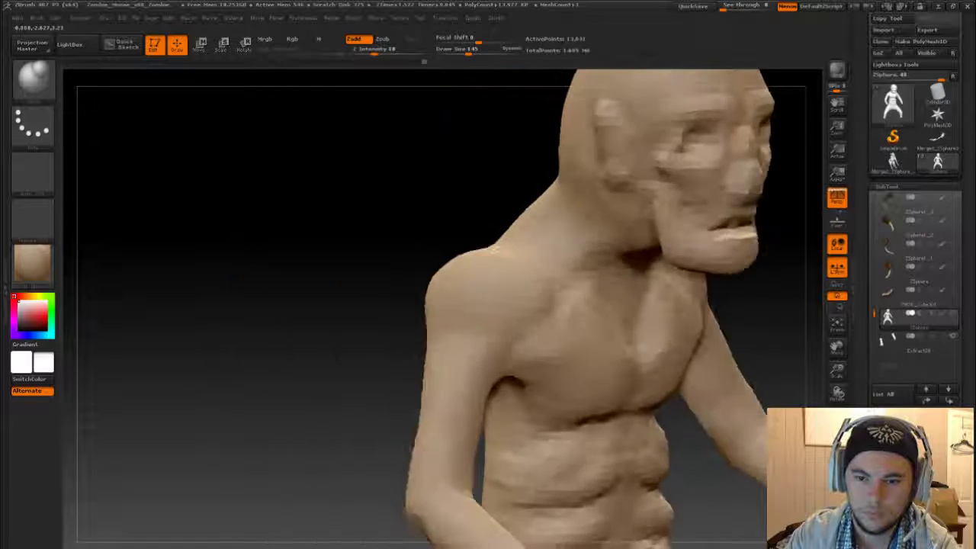
pyautogui.moveTo(500, 306); pyautogui.dragTo(378, 263, button='right')
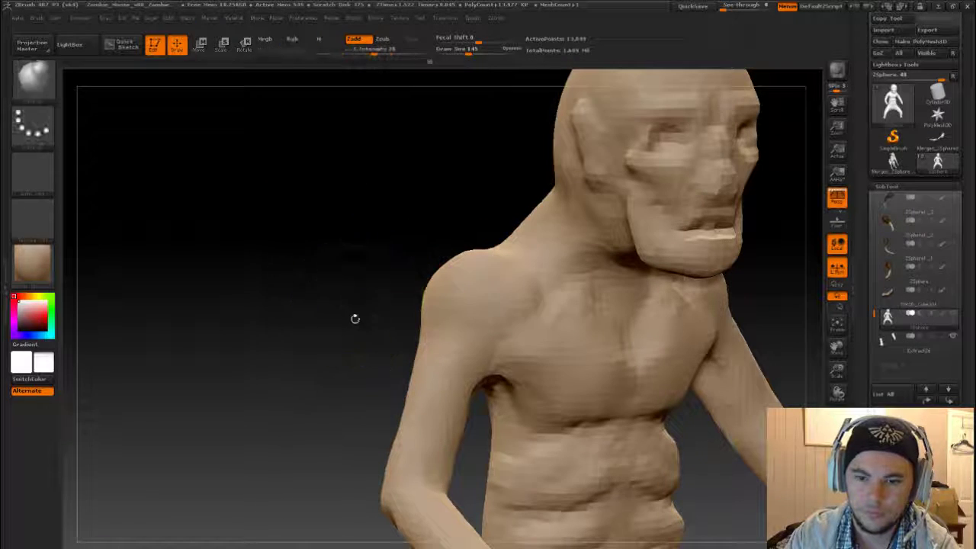
pyautogui.moveTo(355, 318)
pyautogui.mouseDown(button='right')
pyautogui.moveTo(305, 320)
pyautogui.moveTo(335, 314)
pyautogui.mouseUp(button='right')
pyautogui.press('b')
pyautogui.press('c')
pyautogui.press('b')
# Alternate between clay and Move brushes at Draw Size 78 while orbiting the torso front and back.
pyautogui.press('b')
pyautogui.press('s')
pyautogui.press('t')
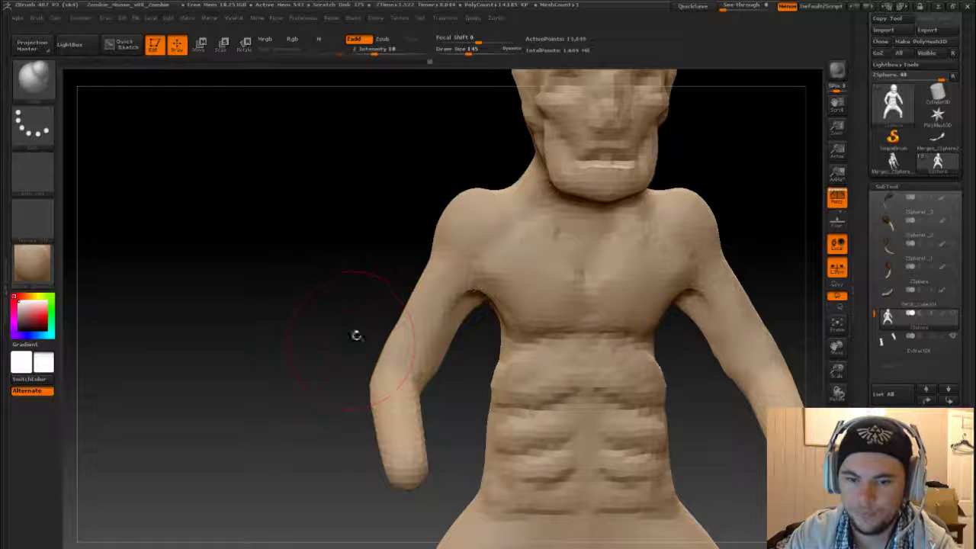
pyautogui.press('d')
pyautogui.press('b')
pyautogui.press('c')
pyautogui.press('b')
pyautogui.press('s')
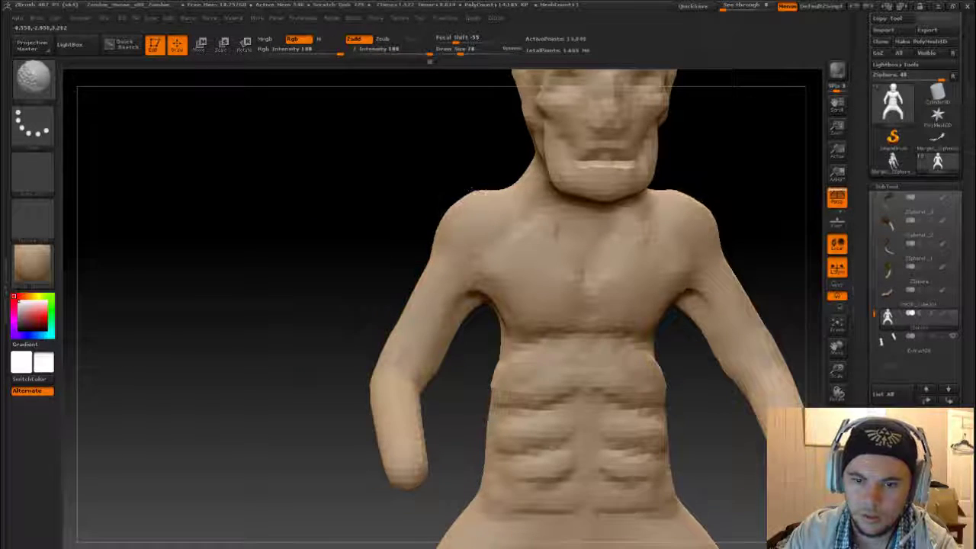
pyautogui.press('b')
pyautogui.press('m')
pyautogui.press('v')
pyautogui.moveTo(495, 191)
pyautogui.mouseDown(button='right')
pyautogui.moveTo(686, 198)
pyautogui.moveTo(533, 228)
pyautogui.mouseUp(button='right')
pyautogui.press('b')
pyautogui.press('c')
pyautogui.press('b')
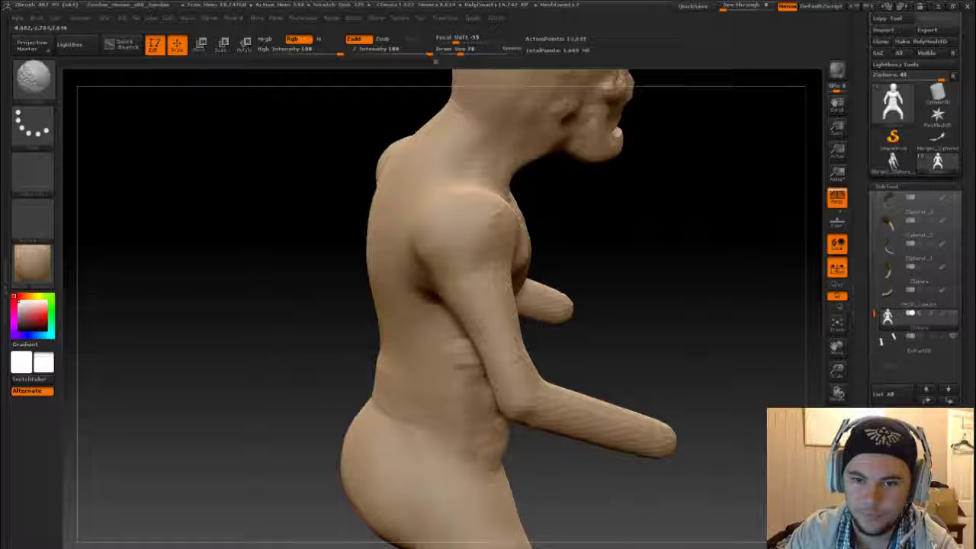
pyautogui.moveTo(450, 241); pyautogui.dragTo(526, 232, button='right')
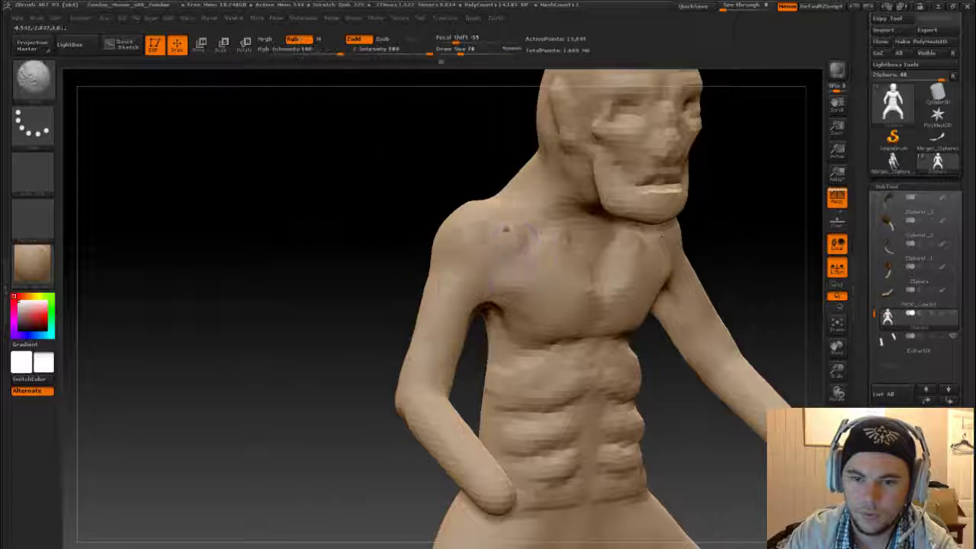
pyautogui.keyDown('shift'); pyautogui.moveTo(350, 361); pyautogui.dragTo(408, 269); pyautogui.keyUp('shift')
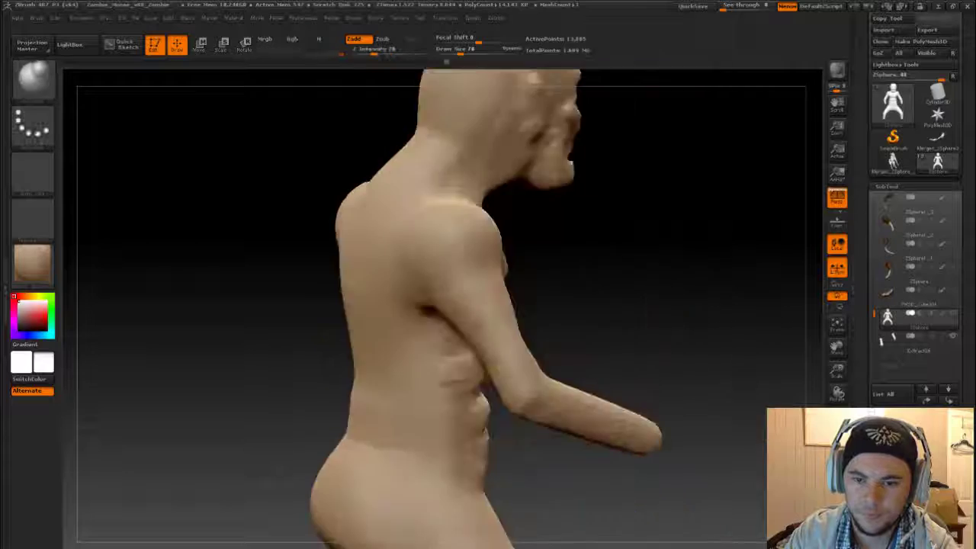
# Raise Draw Size to 170 and smooth away the small folds across the belly.
pyautogui.moveTo(488, 251); pyautogui.dragTo(546, 89, button='right')
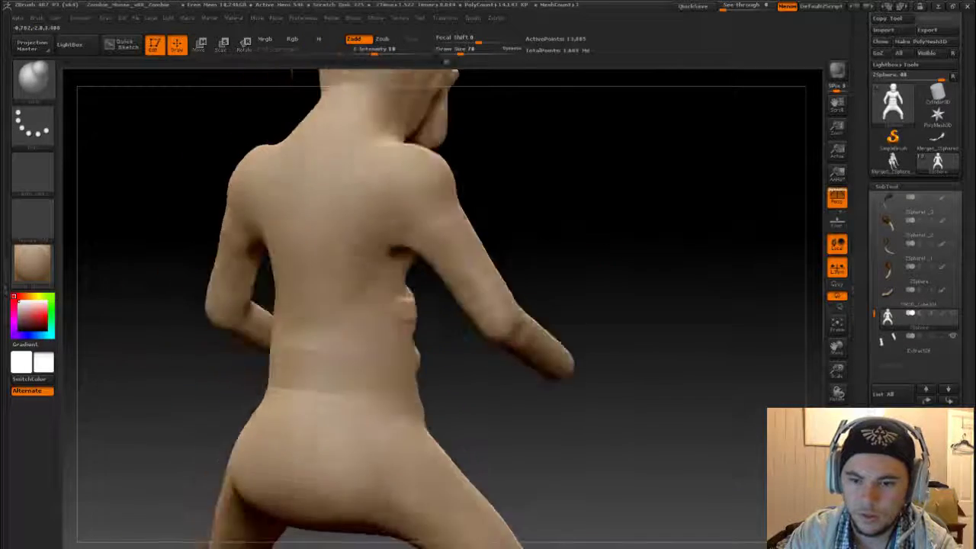
pyautogui.moveTo(496, 344)
pyautogui.mouseDown(button='right')
pyautogui.moveTo(451, 382)
pyautogui.moveTo(388, 355)
pyautogui.moveTo(457, 309)
pyautogui.moveTo(392, 322)
pyautogui.mouseUp(button='right')
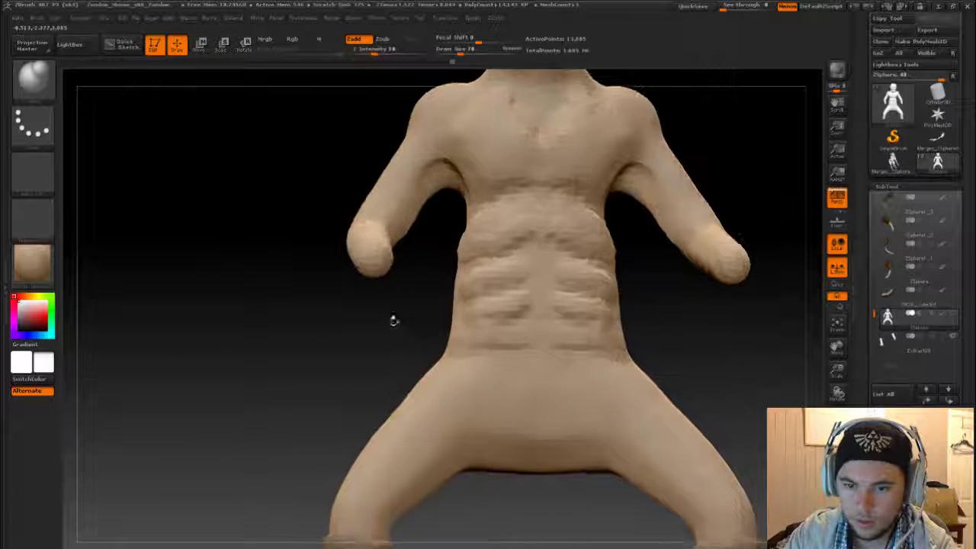
pyautogui.press('s')
pyautogui.moveTo(485, 276); pyautogui.dragTo(526, 276)
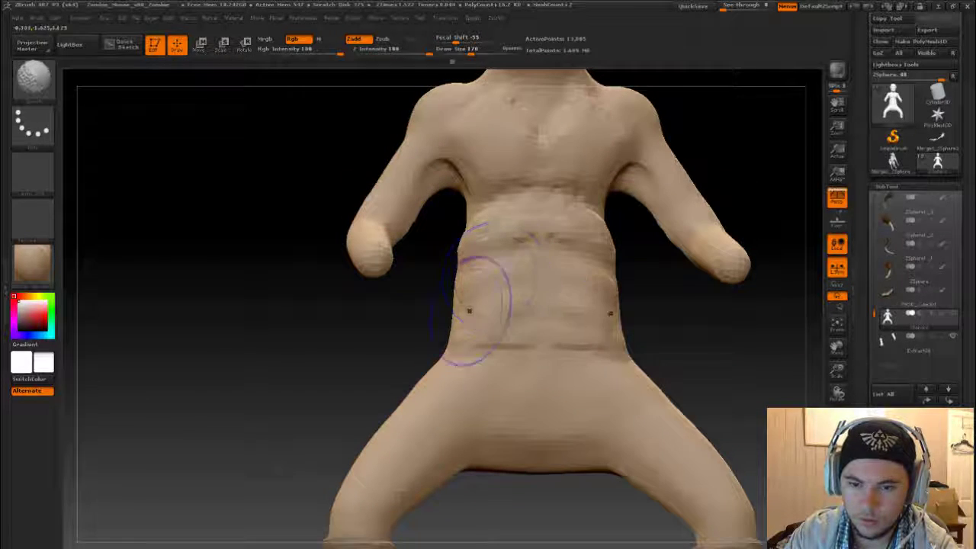
pyautogui.press('b')
pyautogui.press('s')
pyautogui.press('t')
pyautogui.moveTo(468, 310); pyautogui.dragTo(580, 319, button='right')
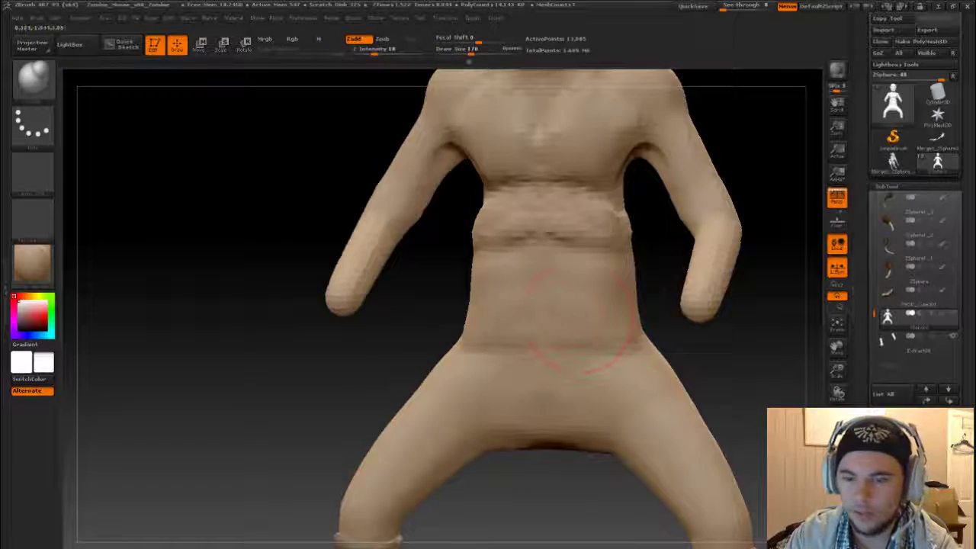
pyautogui.moveTo(446, 243); pyautogui.dragTo(508, 252, button='right')
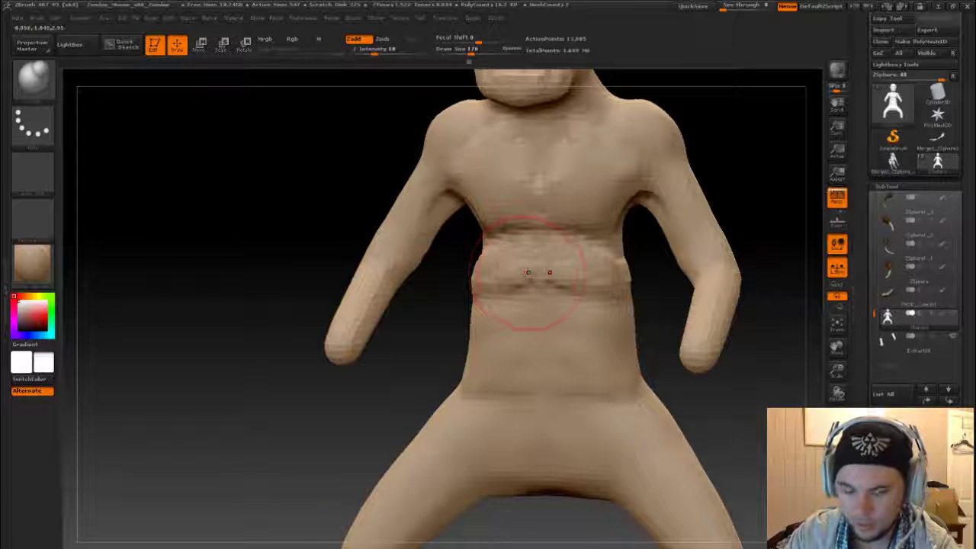
# Switch to the Move brush at Draw Size 126 and orbit from the front round to the back.
pyautogui.press('b')
pyautogui.press('m')
pyautogui.press('v')
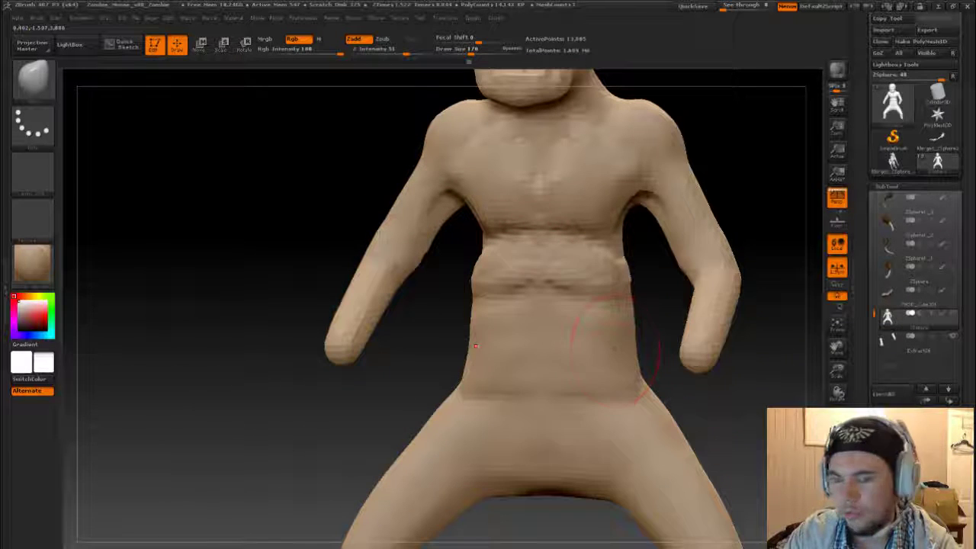
pyautogui.moveTo(436, 308); pyautogui.dragTo(523, 229, button='right')
pyautogui.press('s')
pyautogui.moveTo(557, 223)
pyautogui.mouseDown()
pyautogui.moveTo(533, 223)
pyautogui.moveTo(602, 242)
pyautogui.mouseUp()
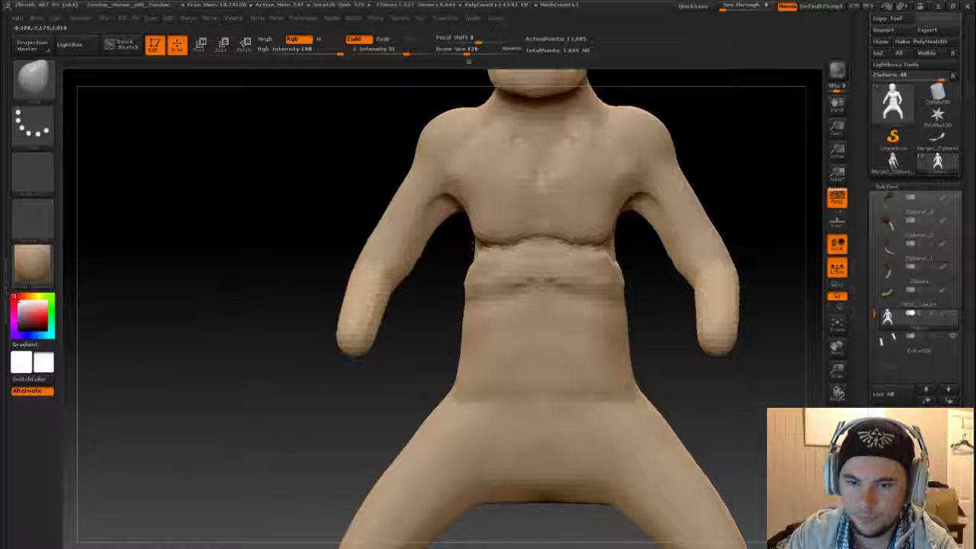
pyautogui.moveTo(435, 298); pyautogui.dragTo(464, 236, button='right')
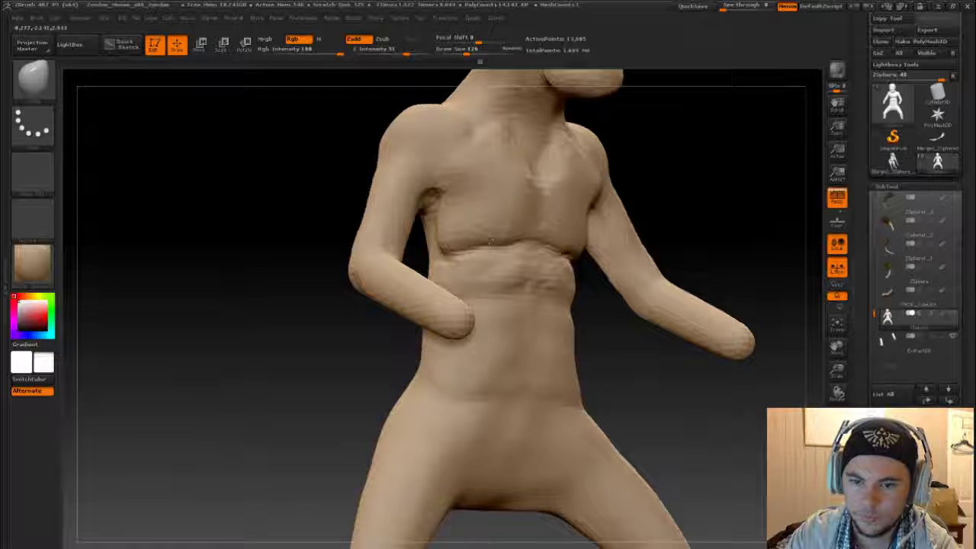
pyautogui.moveTo(499, 239)
pyautogui.mouseDown(button='right')
pyautogui.moveTo(445, 261)
pyautogui.moveTo(702, 217)
pyautogui.moveTo(507, 204)
pyautogui.moveTo(566, 365)
pyautogui.moveTo(640, 359)
pyautogui.moveTo(625, 371)
pyautogui.moveTo(616, 295)
pyautogui.moveTo(597, 371)
pyautogui.moveTo(689, 305)
pyautogui.moveTo(694, 366)
pyautogui.mouseUp(button='right')
# Turn the zombie to its back, pick the Standard brush and roughen the upper back.
pyautogui.moveTo(668, 164)
pyautogui.mouseDown(button='right')
pyautogui.moveTo(665, 311)
pyautogui.moveTo(663, 297)
pyautogui.mouseUp(button='right')
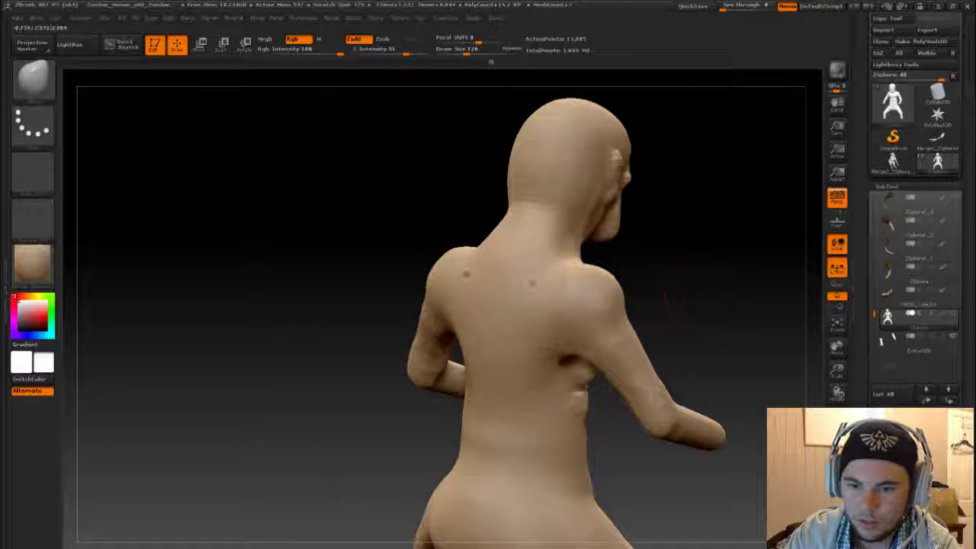
pyautogui.press('b')
pyautogui.press('c')
pyautogui.press('b')
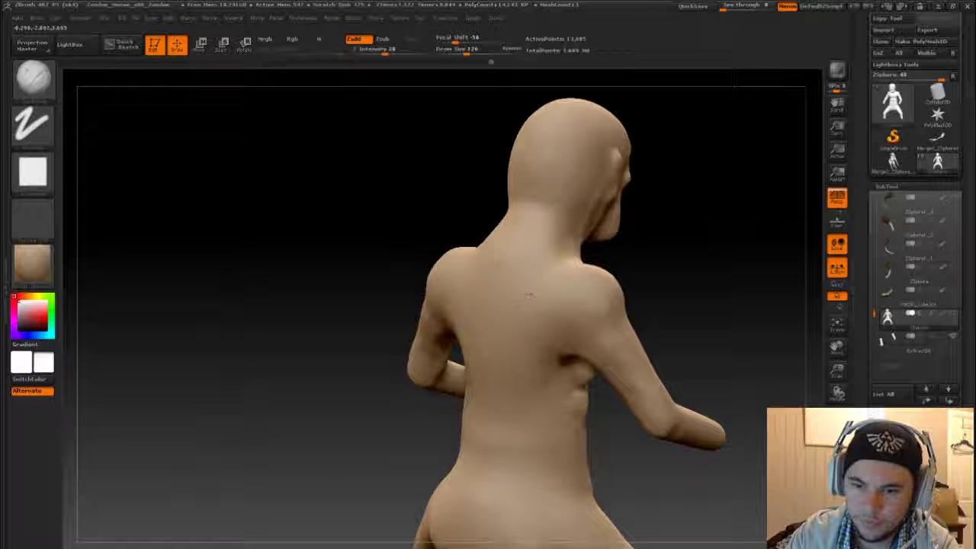
pyautogui.press('b')
pyautogui.press('m')
pyautogui.press('v')
pyautogui.press('b')
pyautogui.press('s')
pyautogui.press('t')
pyautogui.press('s')
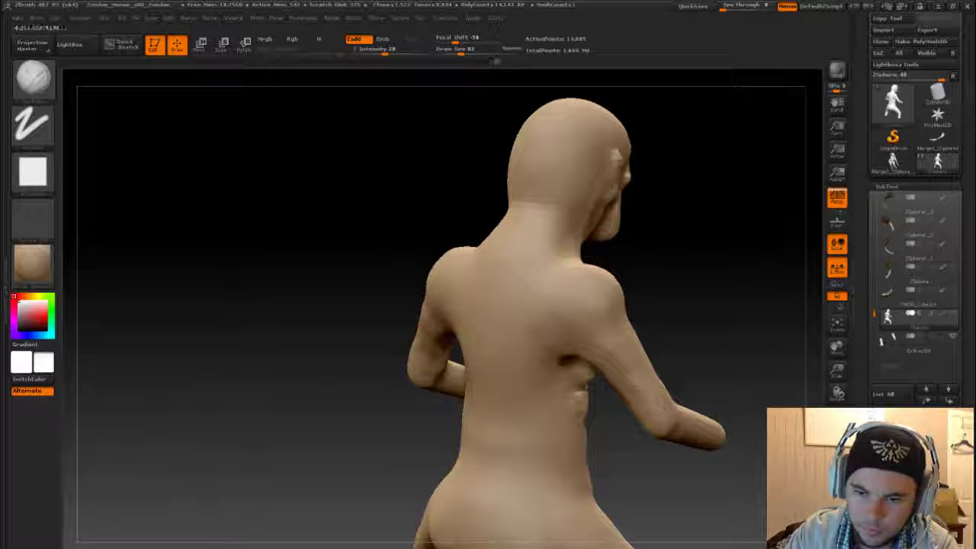
pyautogui.moveTo(480, 327); pyautogui.dragTo(524, 329)
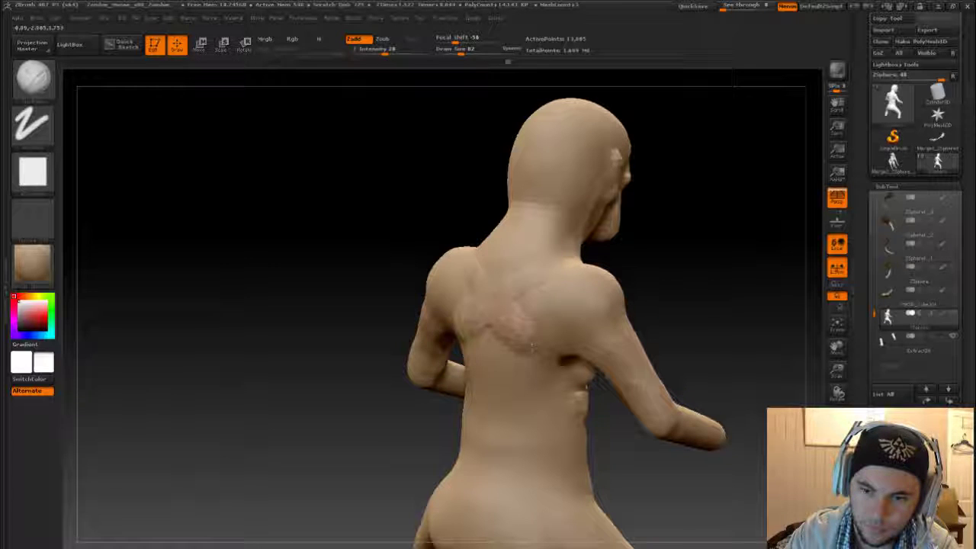
# Sculpt a raised ridge down the centre of the back along the spine.
pyautogui.moveTo(469, 302)
pyautogui.keyDown('shift'); pyautogui.mouseDown()
pyautogui.moveTo(503, 278)
pyautogui.moveTo(480, 297)
pyautogui.moveTo(444, 296)
pyautogui.mouseUp(); pyautogui.keyUp('shift')
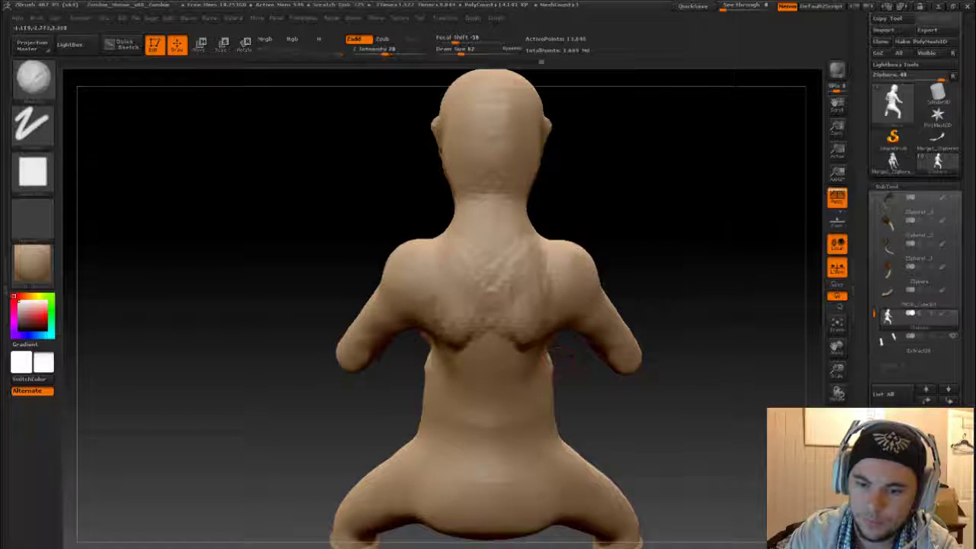
pyautogui.moveTo(666, 342); pyautogui.dragTo(599, 351)
pyautogui.keyDown('alt'); pyautogui.moveTo(603, 418); pyautogui.dragTo(601, 326); pyautogui.keyUp('alt')
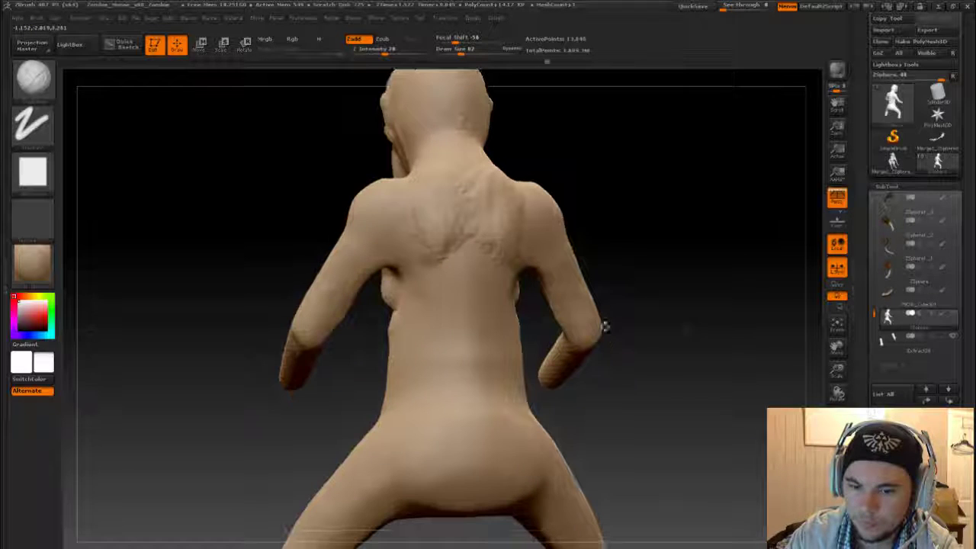
pyautogui.moveTo(467, 191); pyautogui.dragTo(472, 416)
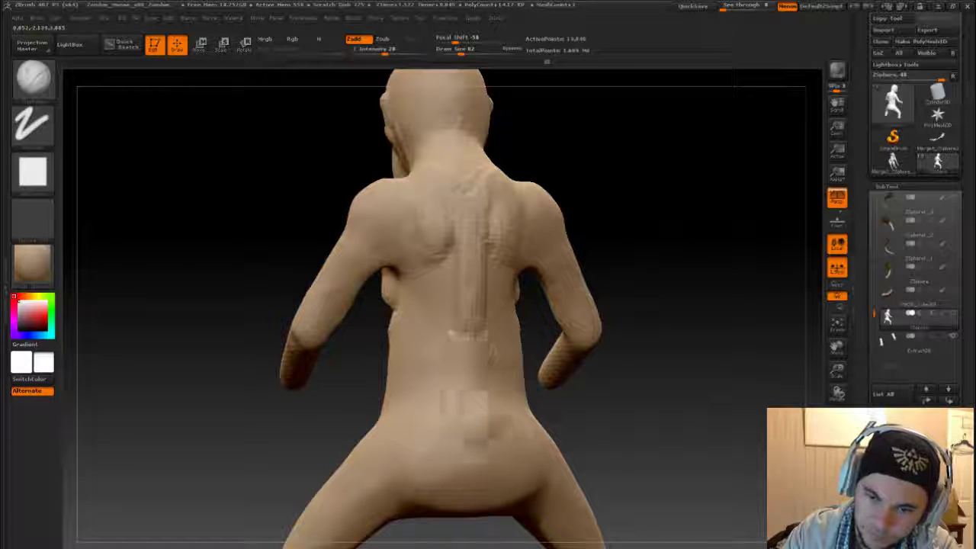
pyautogui.moveTo(469, 358)
pyautogui.mouseDown()
pyautogui.moveTo(481, 442)
pyautogui.moveTo(469, 358)
pyautogui.moveTo(476, 389)
pyautogui.moveTo(467, 384)
pyautogui.moveTo(469, 314)
pyautogui.mouseUp()
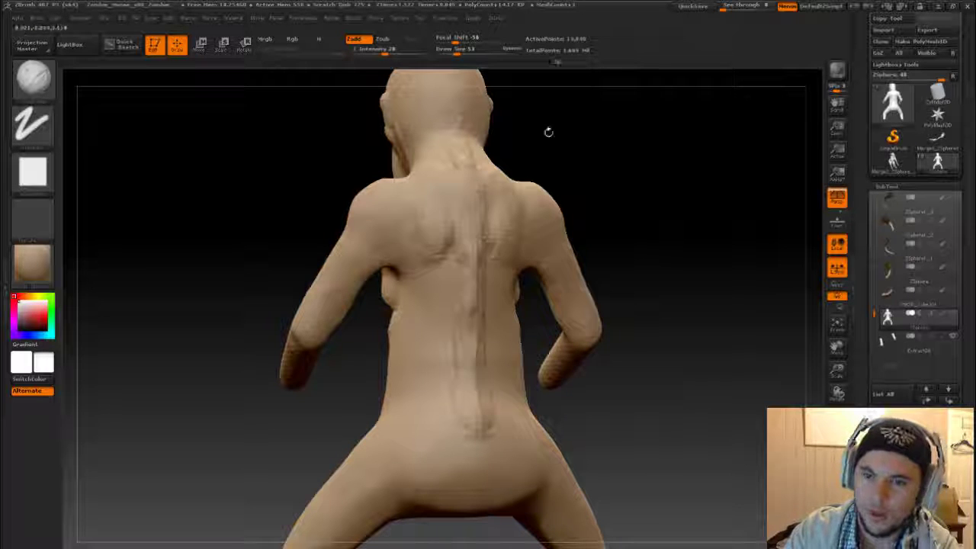
pyautogui.moveTo(548, 132)
pyautogui.mouseDown()
pyautogui.moveTo(620, 290)
pyautogui.moveTo(532, 373)
pyautogui.moveTo(653, 409)
pyautogui.mouseUp()
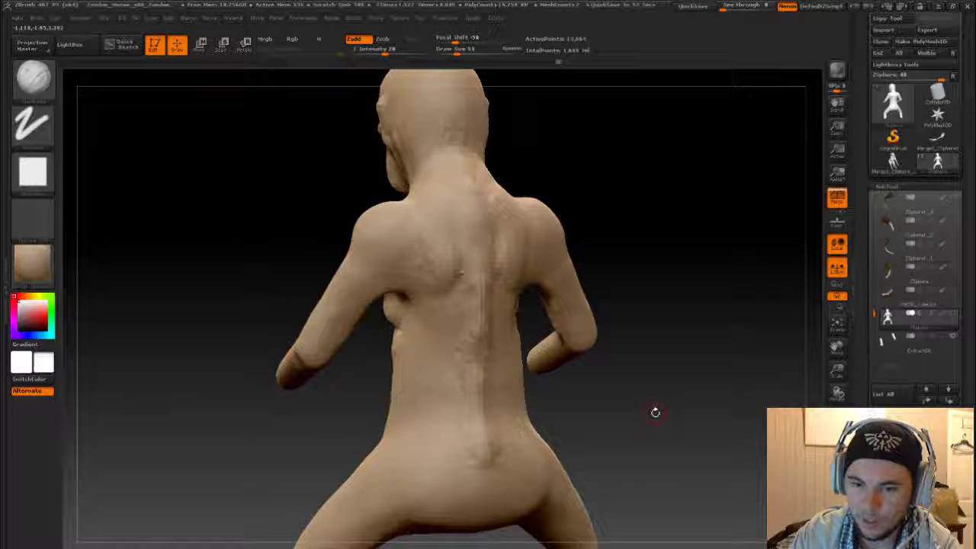
pyautogui.moveTo(676, 392); pyautogui.dragTo(684, 402)
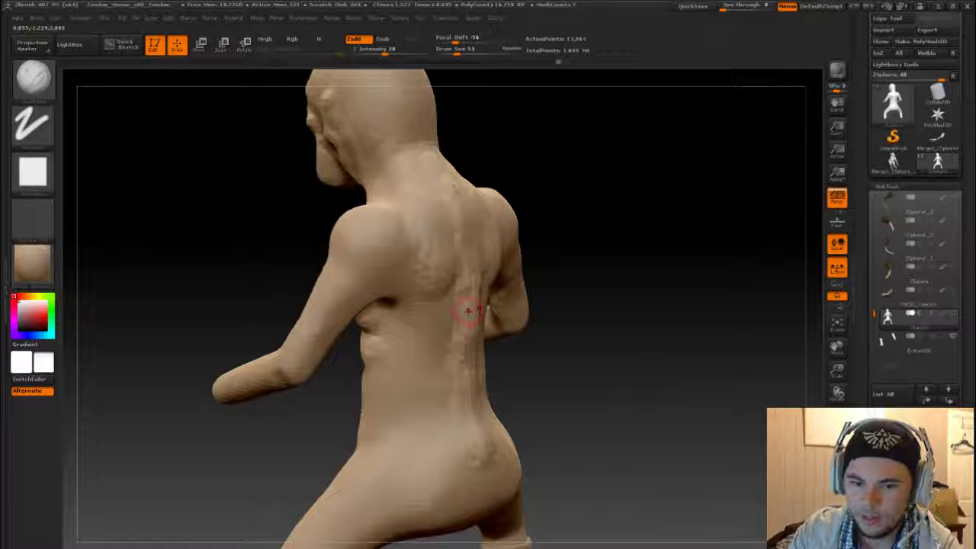
# Switch to a Spray stroke and add noisy texture along the spine and upper back.
pyautogui.press('b')
pyautogui.press('c')
pyautogui.press('b')
pyautogui.press('b')
pyautogui.press('s')
pyautogui.press('t')
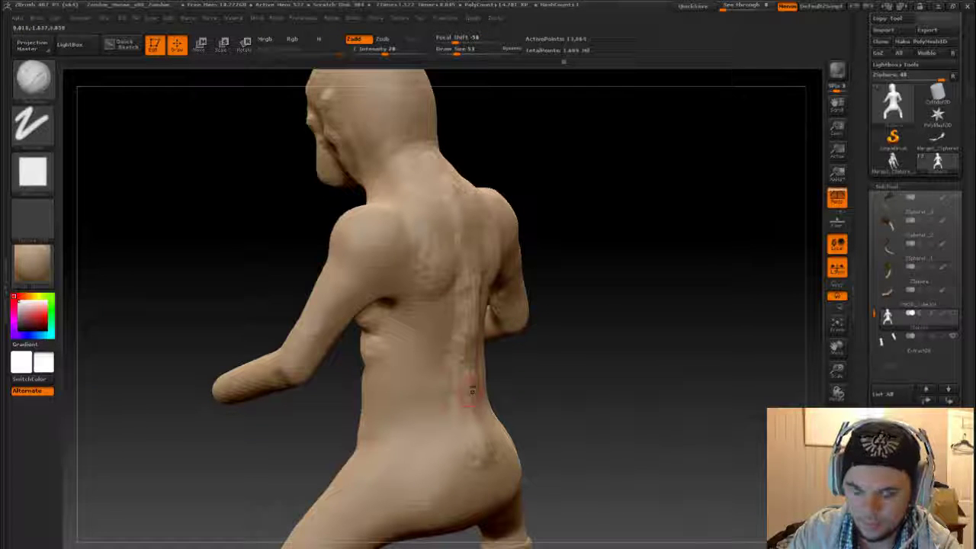
pyautogui.press('b')
pyautogui.press('c')
pyautogui.press('s')
pyautogui.moveTo(488, 433); pyautogui.dragTo(479, 451)
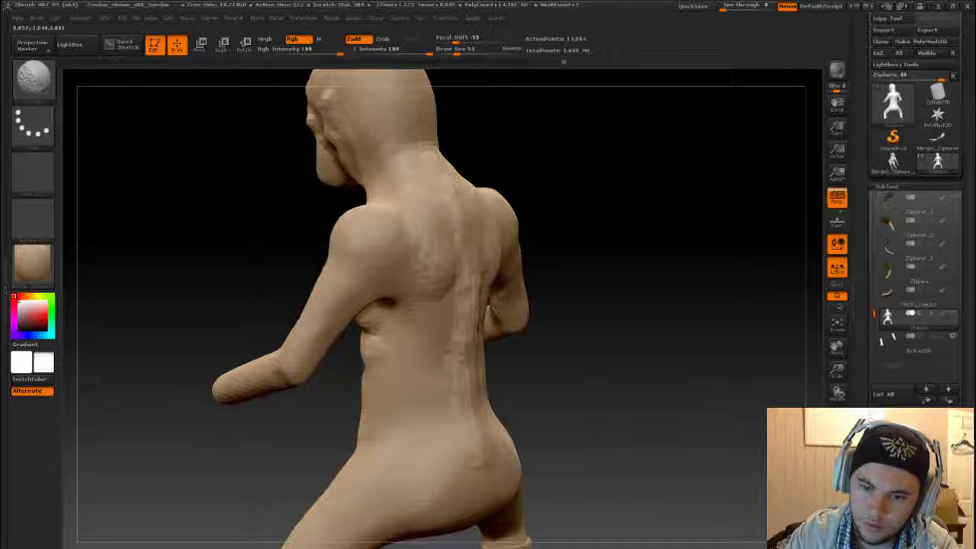
pyautogui.moveTo(474, 314); pyautogui.dragTo(461, 326)
pyautogui.moveTo(472, 288); pyautogui.dragTo(467, 271)
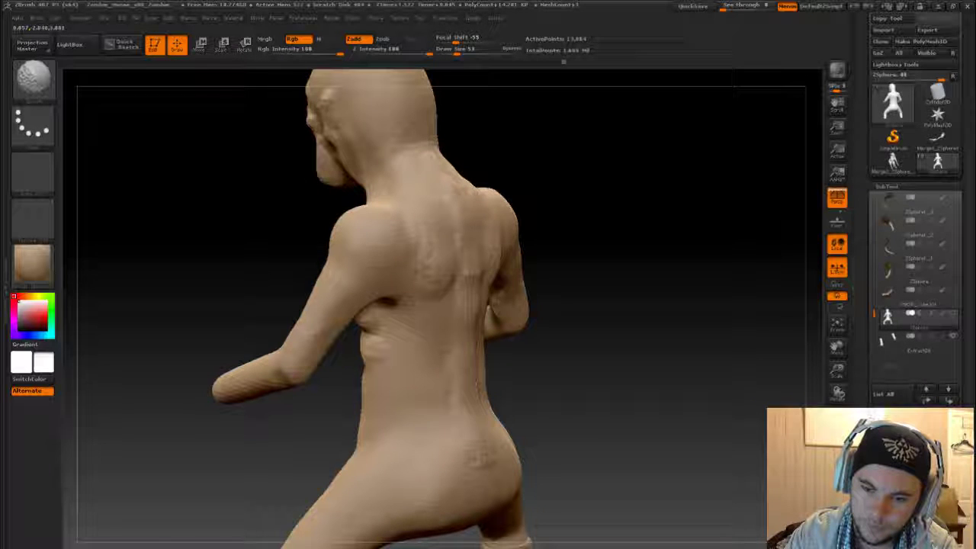
# Set the draw size to 65 and turn the model to a three-quarter front view.
pyautogui.moveTo(632, 373)
pyautogui.mouseDown()
pyautogui.moveTo(616, 399)
pyautogui.moveTo(639, 383)
pyautogui.mouseUp()
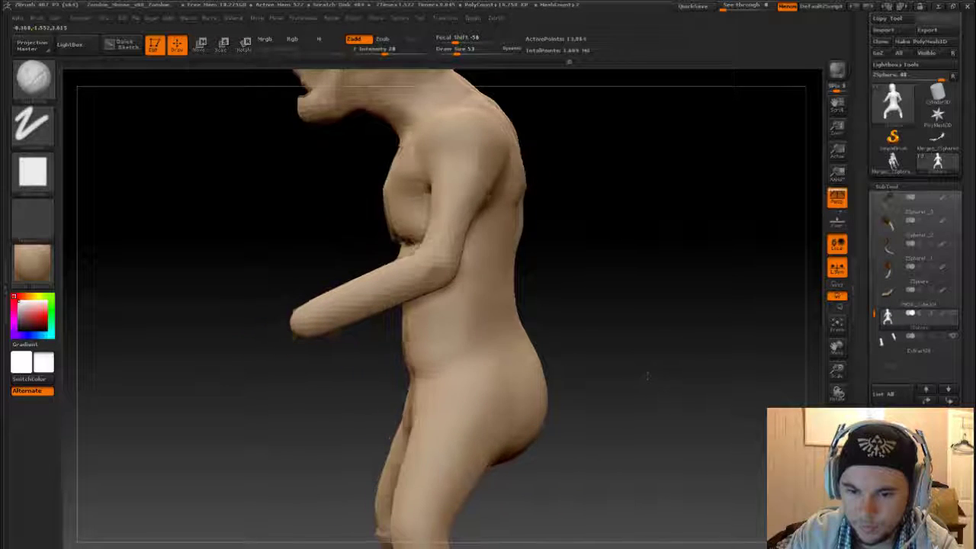
pyautogui.moveTo(496, 353); pyautogui.dragTo(442, 366)
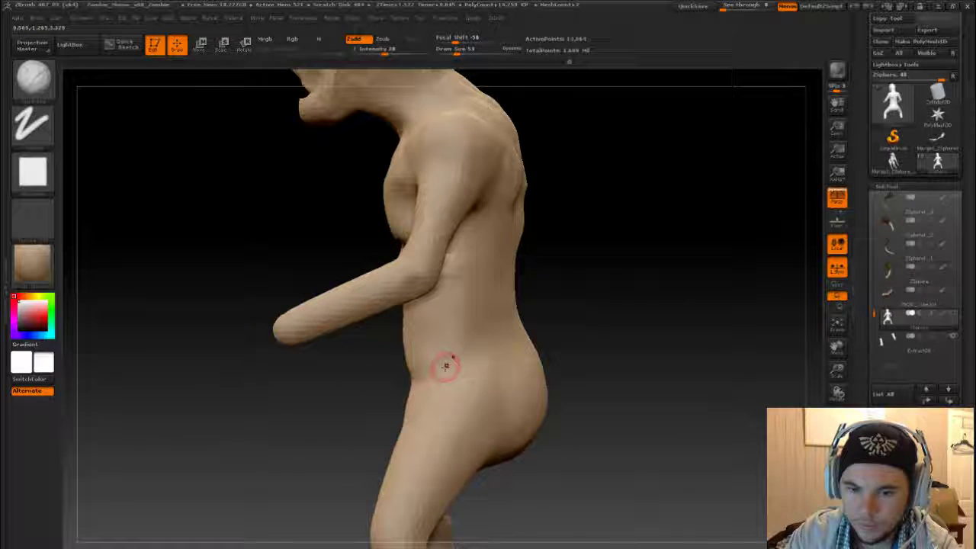
pyautogui.press('s')
pyautogui.moveTo(588, 313)
pyautogui.mouseDown()
pyautogui.moveTo(625, 324)
pyautogui.moveTo(449, 370)
pyautogui.moveTo(480, 378)
pyautogui.mouseUp()
# Smooth the loincloth into a draped V shape from the front view.
pyautogui.moveTo(388, 388); pyautogui.dragTo(513, 391)
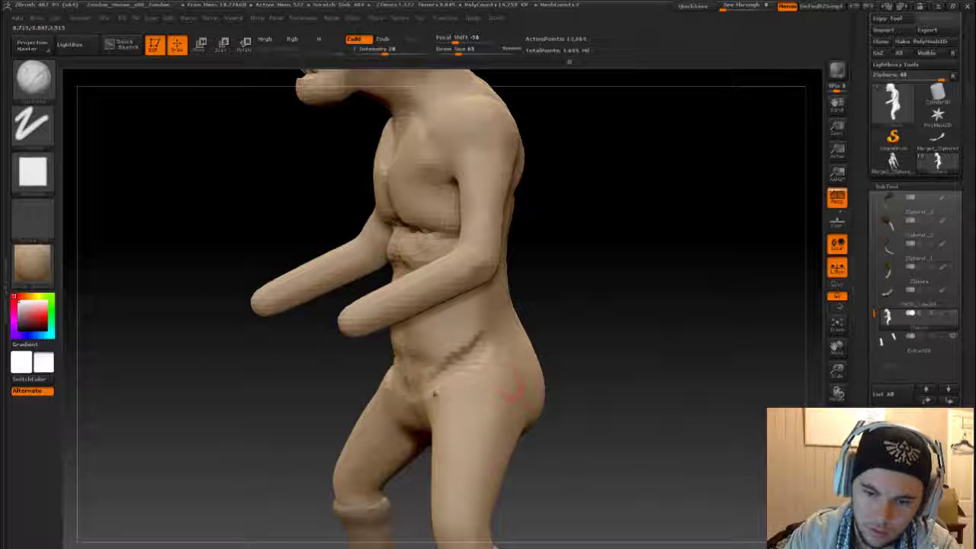
pyautogui.moveTo(488, 355); pyautogui.dragTo(381, 427)
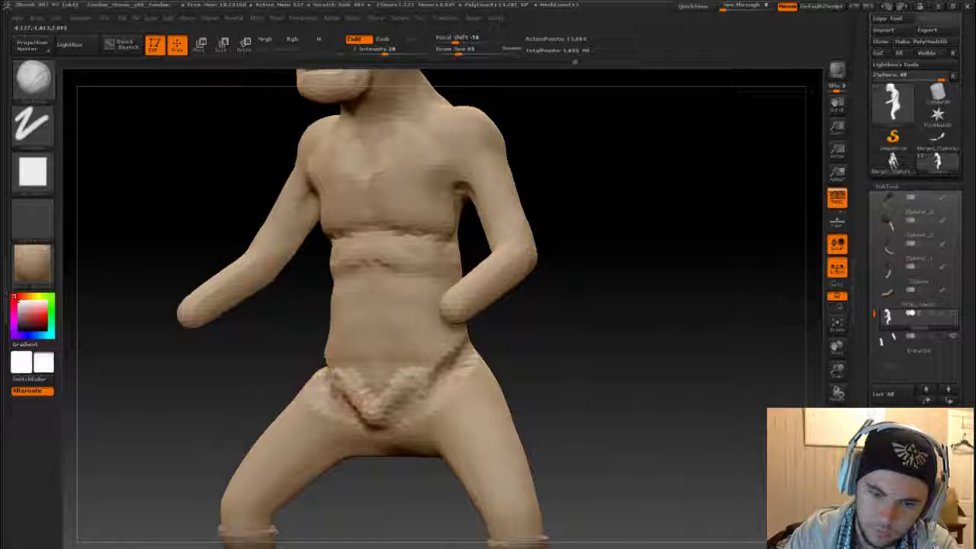
pyautogui.moveTo(343, 393)
pyautogui.keyDown('shift'); pyautogui.mouseDown()
pyautogui.moveTo(366, 423)
pyautogui.moveTo(412, 431)
pyautogui.moveTo(377, 419)
pyautogui.mouseUp(); pyautogui.keyUp('shift')
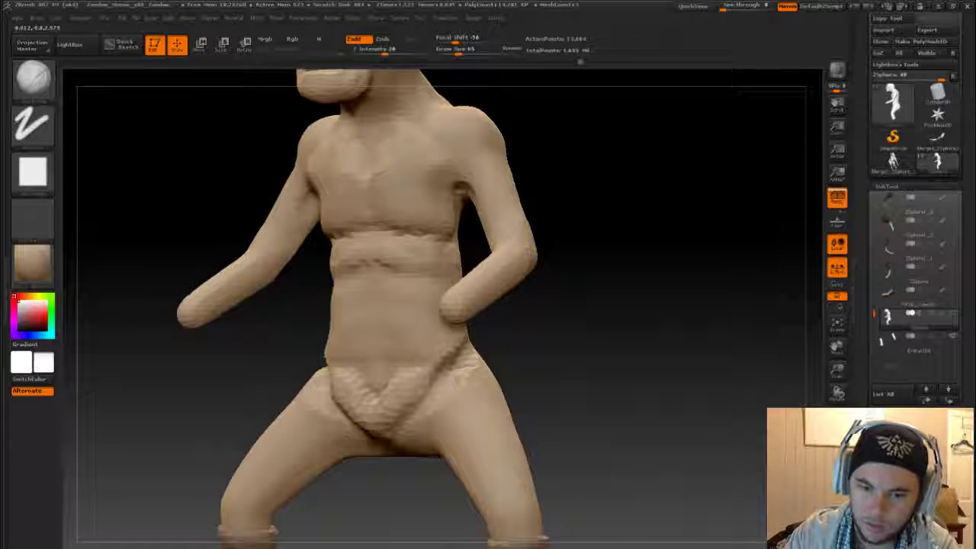
pyautogui.moveTo(358, 369)
pyautogui.keyDown('shift'); pyautogui.mouseDown()
pyautogui.moveTo(374, 404)
pyautogui.moveTo(366, 411)
pyautogui.mouseUp(); pyautogui.keyUp('shift')
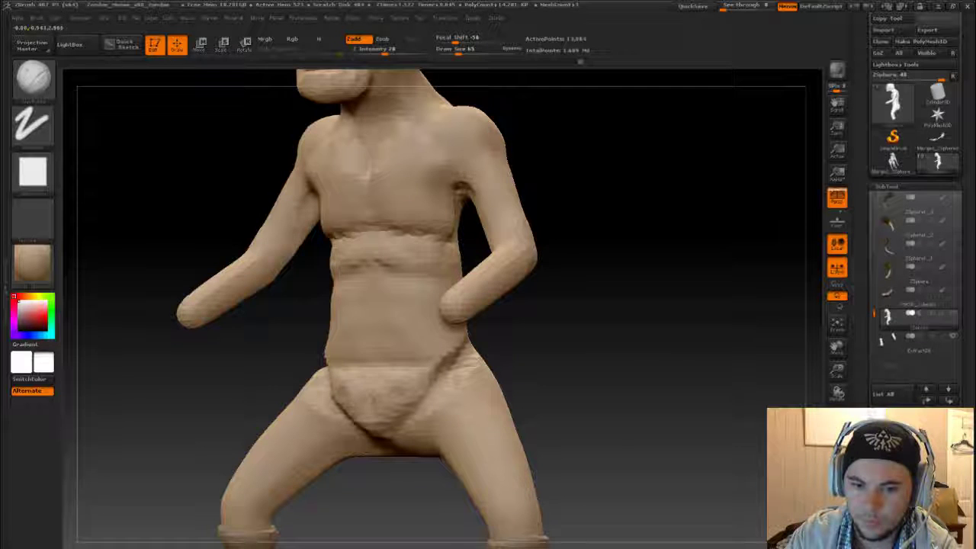
# Reshape the crotch and sculpt softened underwear-like folds around the hips.
pyautogui.moveTo(581, 367); pyautogui.dragTo(618, 388)
pyautogui.moveTo(556, 409); pyautogui.dragTo(358, 397)
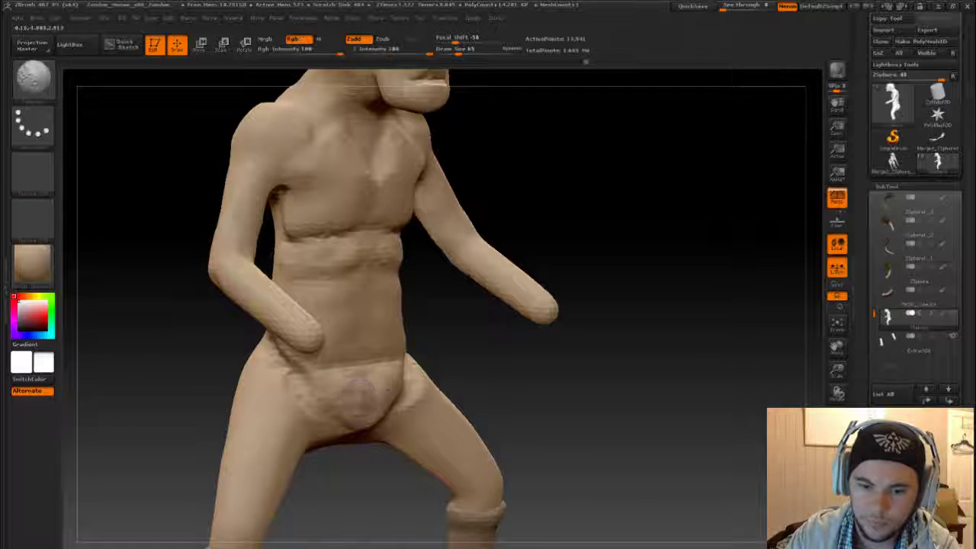
pyautogui.keyDown('shift'); pyautogui.moveTo(343, 363); pyautogui.dragTo(459, 406); pyautogui.keyUp('shift')
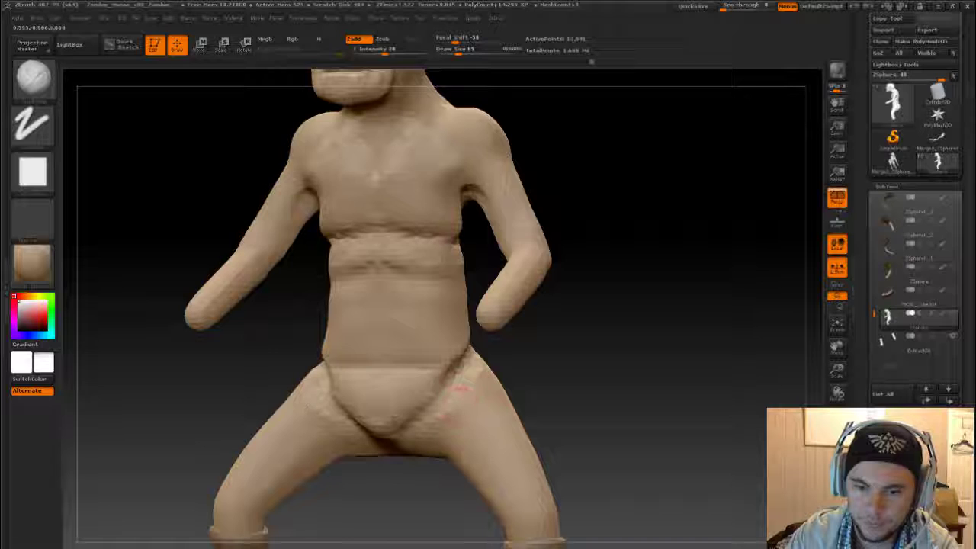
pyautogui.moveTo(602, 382); pyautogui.dragTo(488, 362)
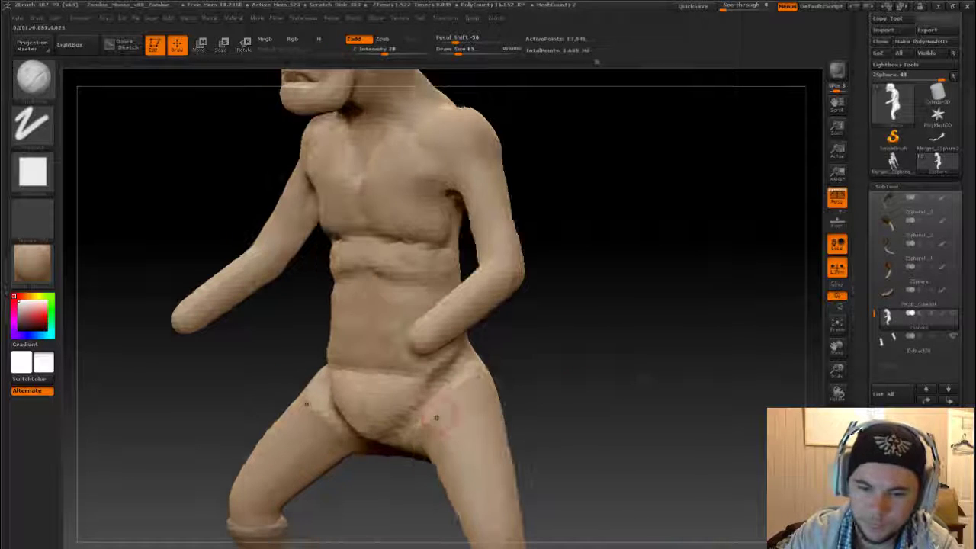
pyautogui.moveTo(414, 407)
pyautogui.mouseDown()
pyautogui.moveTo(424, 427)
pyautogui.moveTo(465, 358)
pyautogui.moveTo(457, 351)
pyautogui.mouseUp()
pyautogui.moveTo(435, 397); pyautogui.dragTo(480, 351)
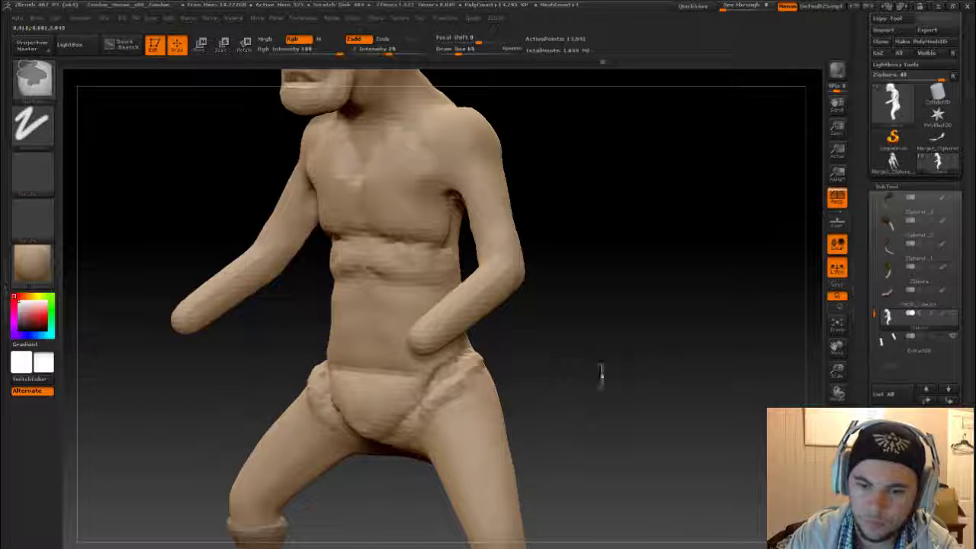
pyautogui.moveTo(443, 380)
pyautogui.keyDown('shift'); pyautogui.mouseDown()
pyautogui.moveTo(435, 402)
pyautogui.moveTo(479, 350)
pyautogui.mouseUp(); pyautogui.keyUp('shift')
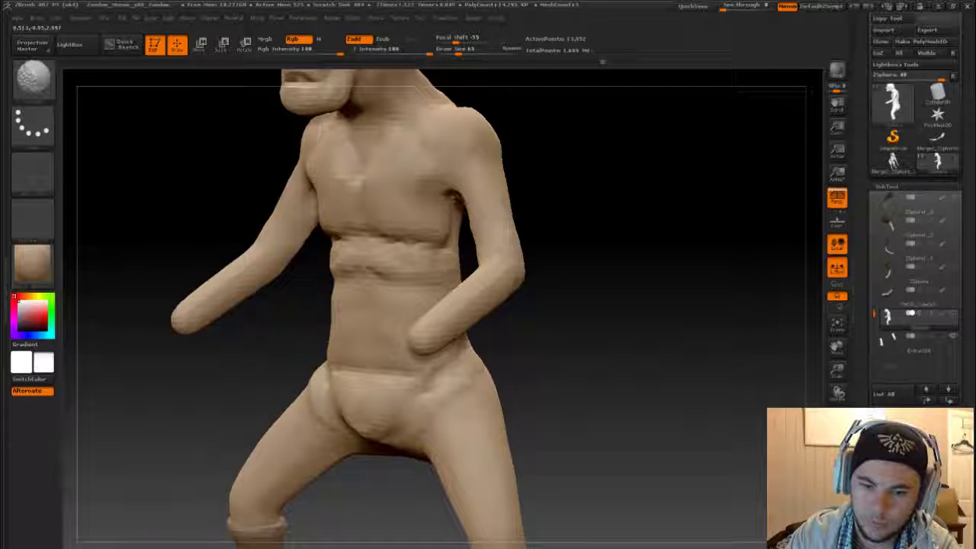
pyautogui.moveTo(565, 411); pyautogui.dragTo(531, 403)
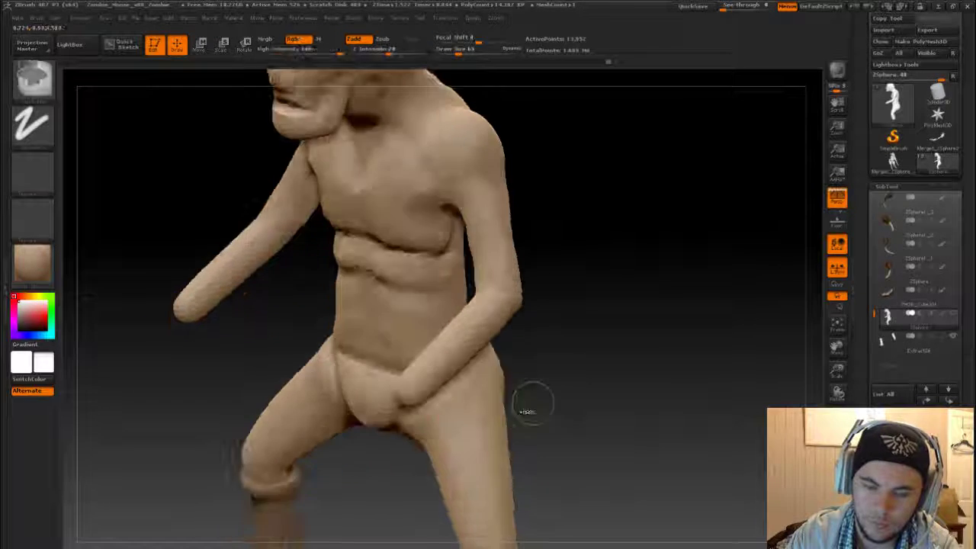
pyautogui.moveTo(615, 373)
pyautogui.mouseDown()
pyautogui.moveTo(579, 378)
pyautogui.moveTo(602, 374)
pyautogui.mouseUp()
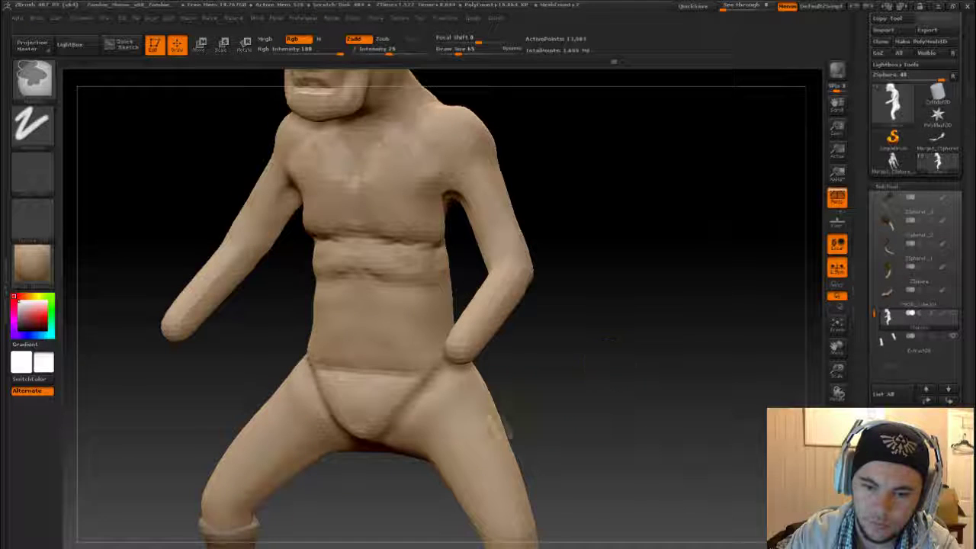
pyautogui.moveTo(294, 388); pyautogui.dragTo(622, 388)
pyautogui.moveTo(665, 372)
pyautogui.mouseDown()
pyautogui.moveTo(673, 401)
pyautogui.moveTo(589, 402)
pyautogui.mouseUp()
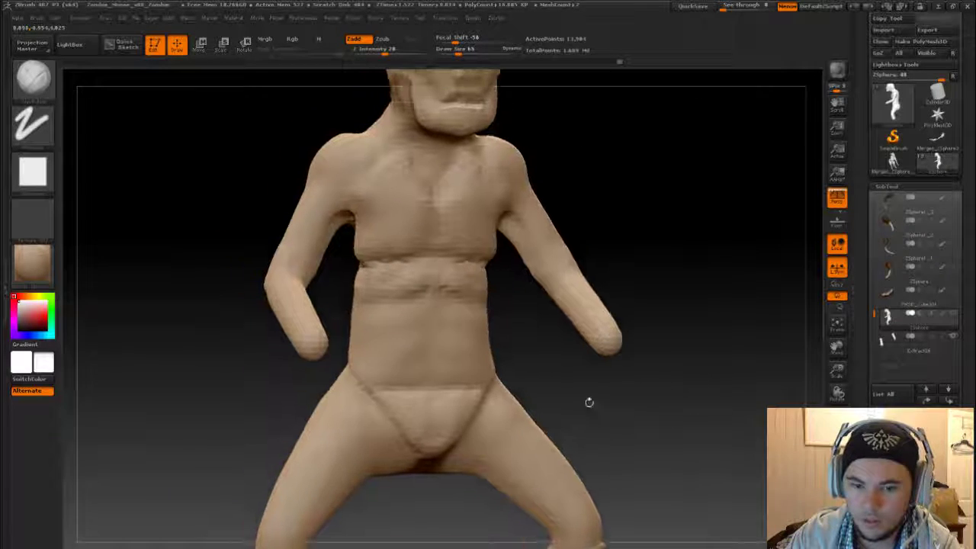
# Stitch a zipper-style seam along the waistband and reshape the belly above it.
pyautogui.press('b')
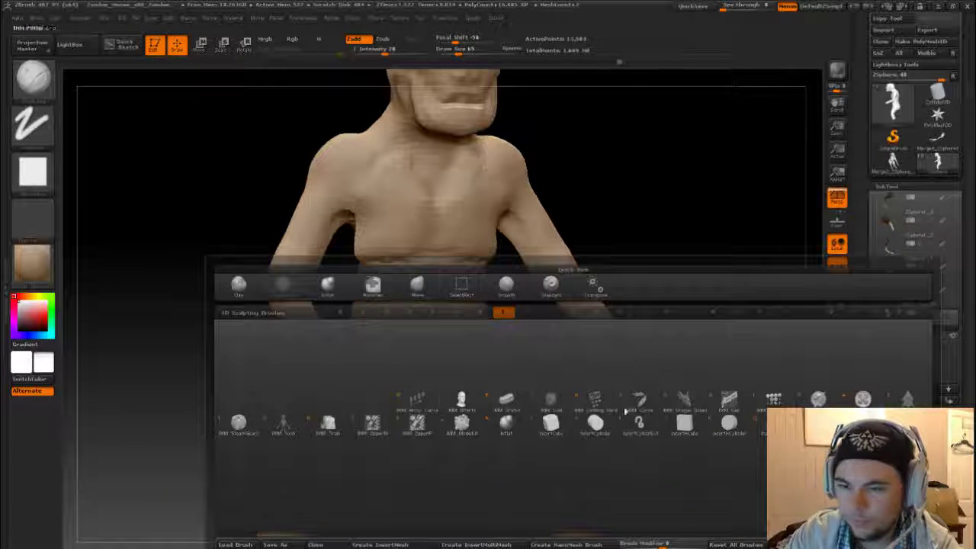
pyautogui.click(431, 424)
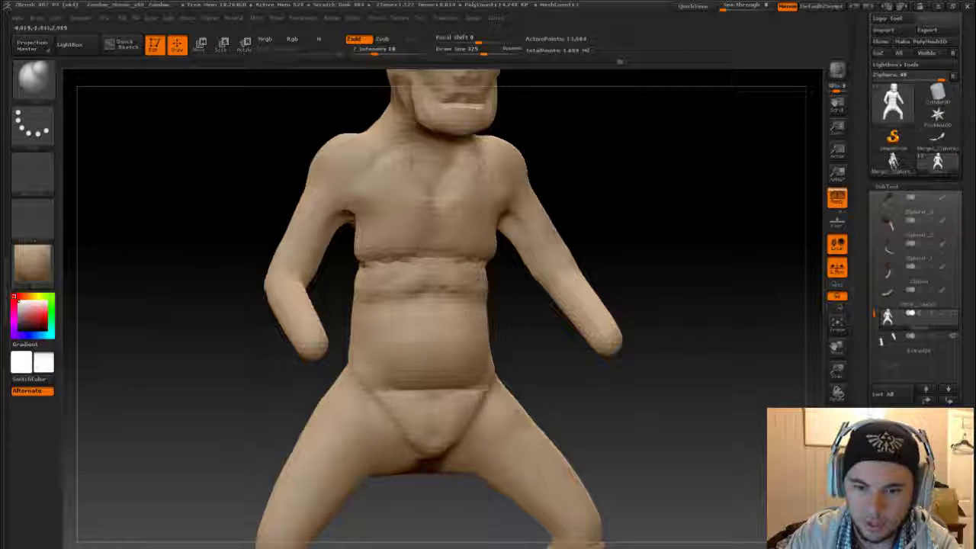
pyautogui.moveTo(321, 400); pyautogui.dragTo(497, 375)
pyautogui.moveTo(335, 397); pyautogui.dragTo(487, 382)
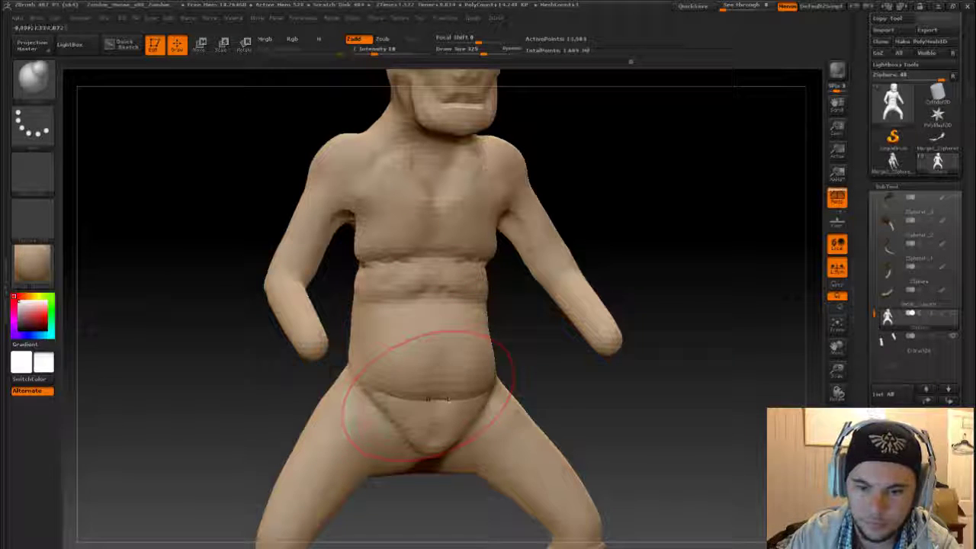
# With a smaller brush, bulge out both sides of the belly and check the creases.
pyautogui.moveTo(580, 403); pyautogui.dragTo(501, 394)
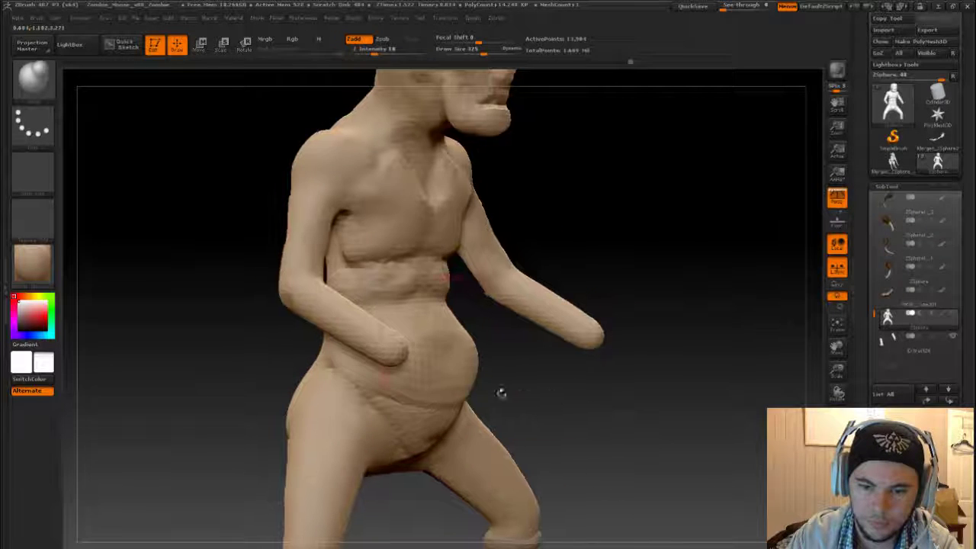
pyautogui.moveTo(644, 450); pyautogui.dragTo(534, 450)
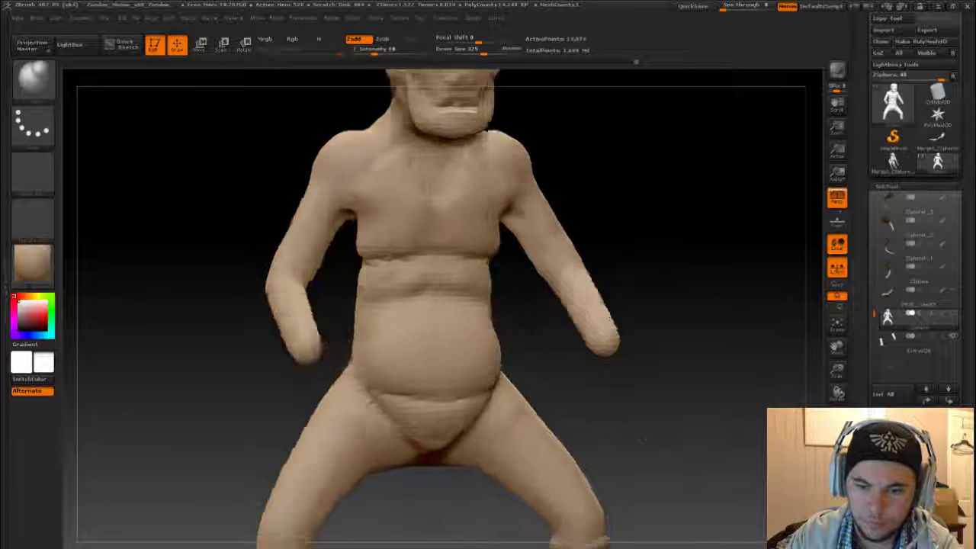
pyautogui.press('s')
pyautogui.moveTo(435, 349); pyautogui.dragTo(389, 333)
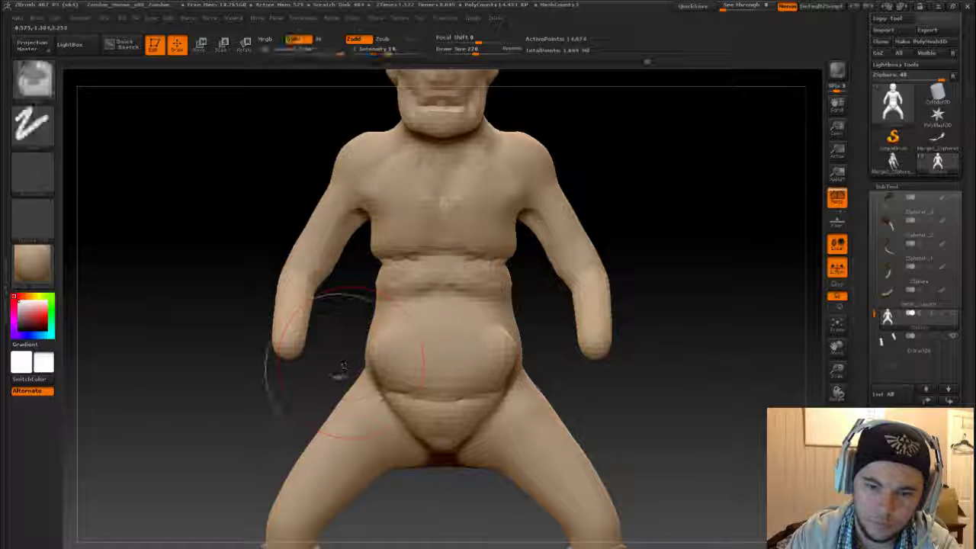
pyautogui.keyDown('alt'); pyautogui.moveTo(340, 362); pyautogui.dragTo(357, 355); pyautogui.keyUp('alt')
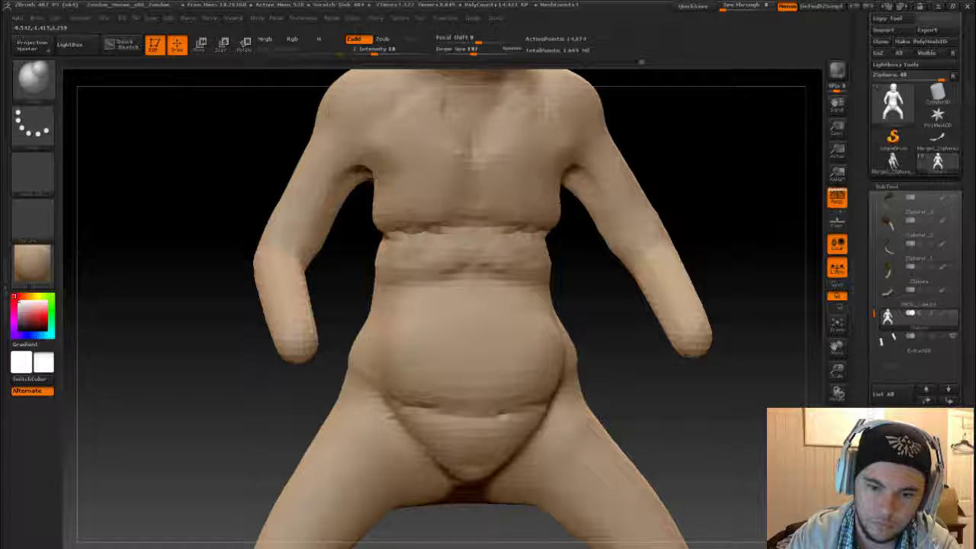
pyautogui.moveTo(568, 366); pyautogui.dragTo(583, 362)
pyautogui.moveTo(358, 328); pyautogui.dragTo(379, 337)
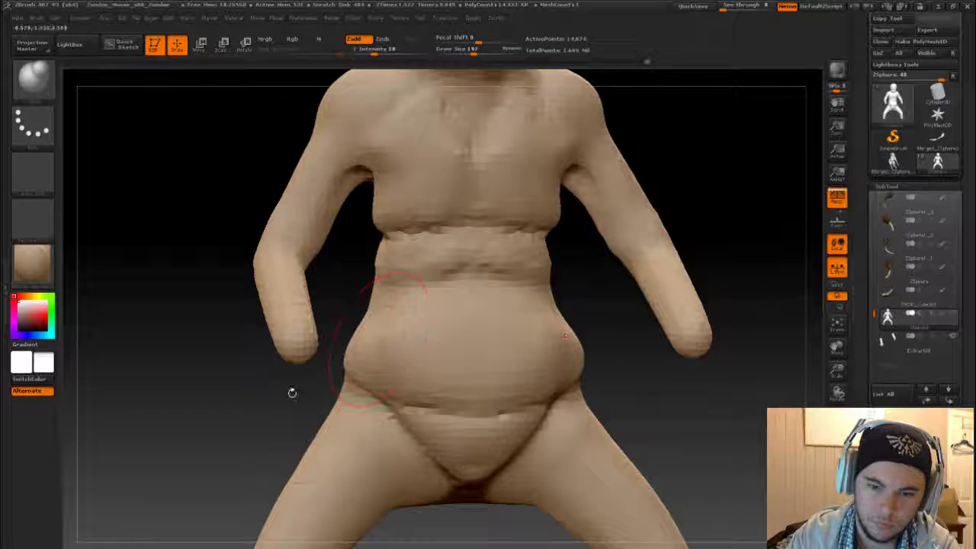
pyautogui.moveTo(292, 392); pyautogui.dragTo(320, 381)
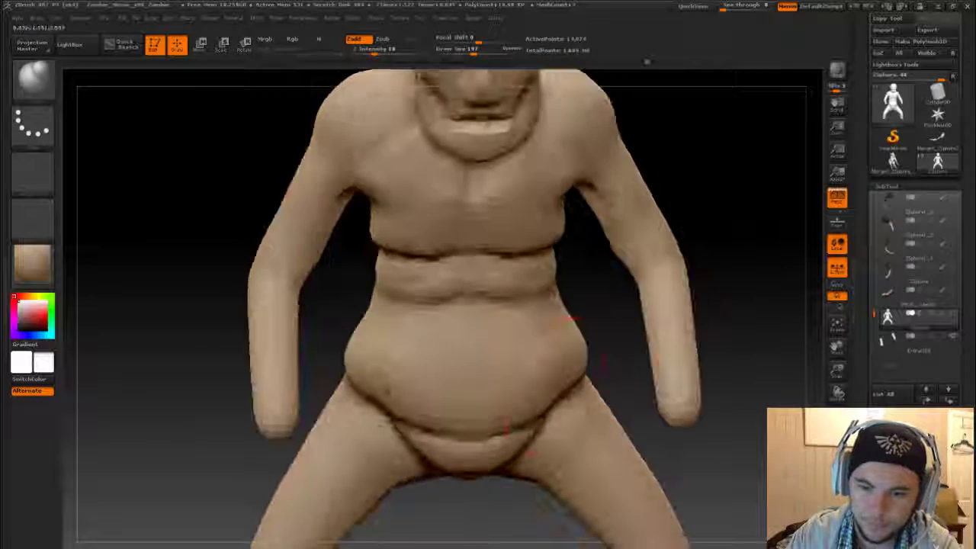
# Switch brushes and smooth the crease across the upper belly.
pyautogui.press('b')
pyautogui.press('c')
pyautogui.press('b')
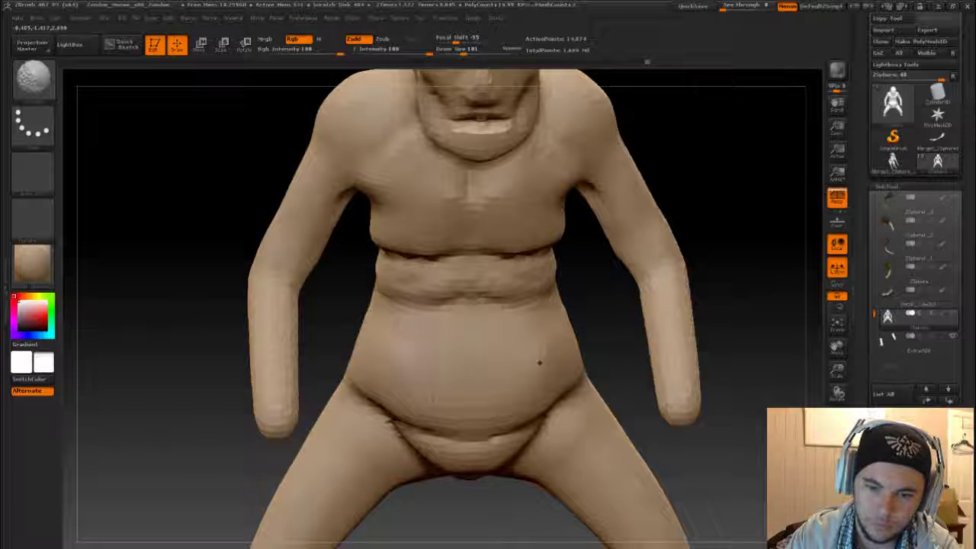
pyautogui.moveTo(326, 338)
pyautogui.keyDown('shift'); pyautogui.mouseDown()
pyautogui.moveTo(435, 327)
pyautogui.moveTo(496, 299)
pyautogui.mouseUp(); pyautogui.keyUp('shift')
pyautogui.moveTo(344, 307)
pyautogui.mouseDown()
pyautogui.moveTo(396, 305)
pyautogui.moveTo(655, 407)
pyautogui.moveTo(644, 427)
pyautogui.moveTo(644, 398)
pyautogui.moveTo(587, 429)
pyautogui.mouseUp()
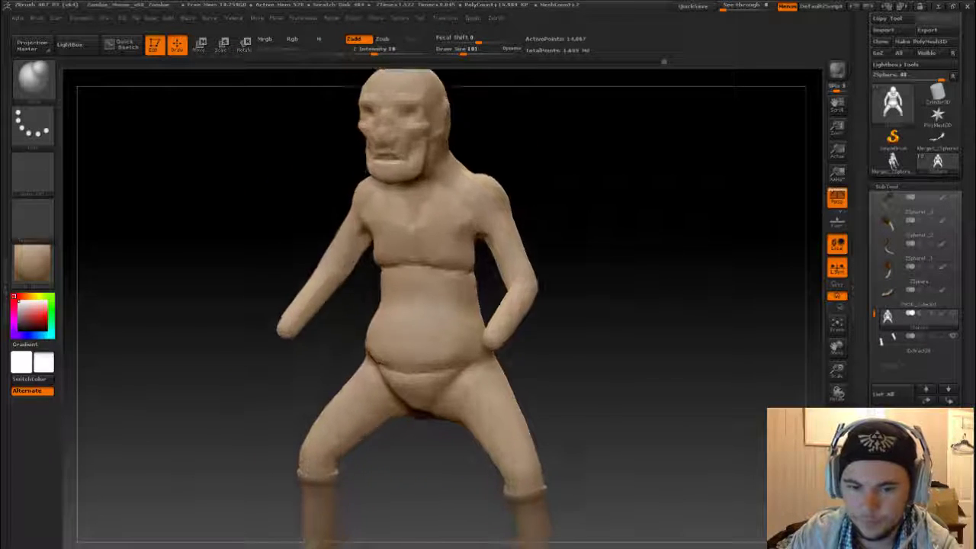
# Pick a new sculpting brush from the B palette and inspect the arms from several angles.
pyautogui.press('b')
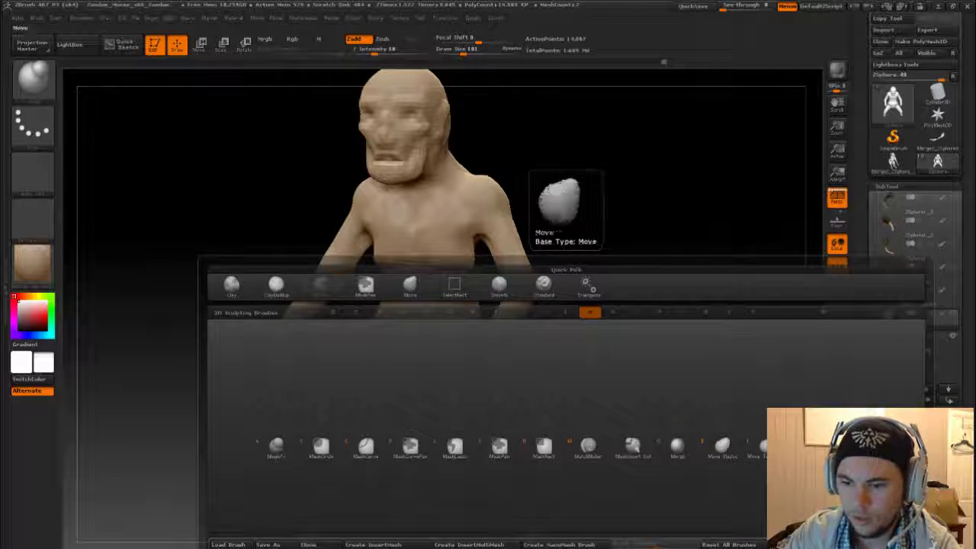
pyautogui.click(556, 200)
pyautogui.moveTo(696, 405)
pyautogui.mouseDown()
pyautogui.moveTo(571, 353)
pyautogui.moveTo(427, 320)
pyautogui.mouseUp()
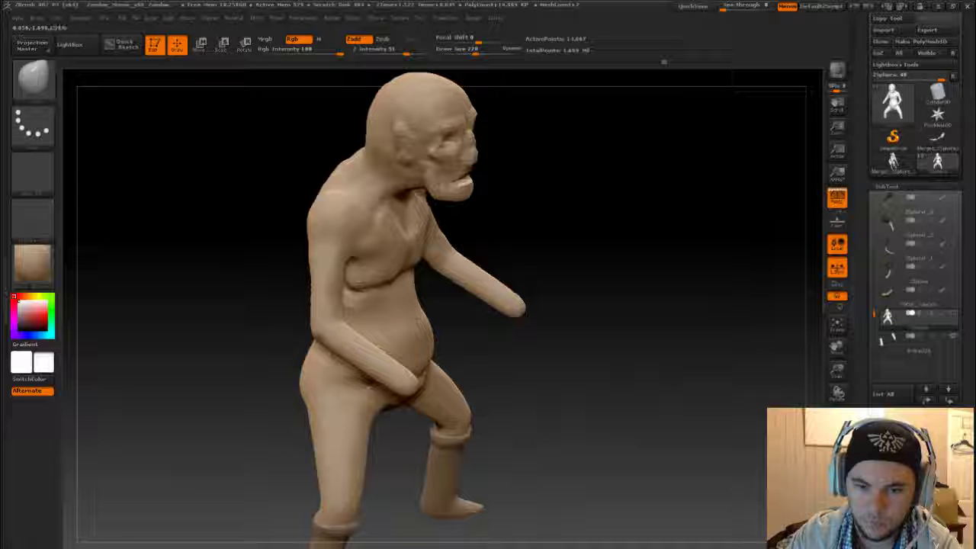
pyautogui.moveTo(385, 336); pyautogui.dragTo(406, 331)
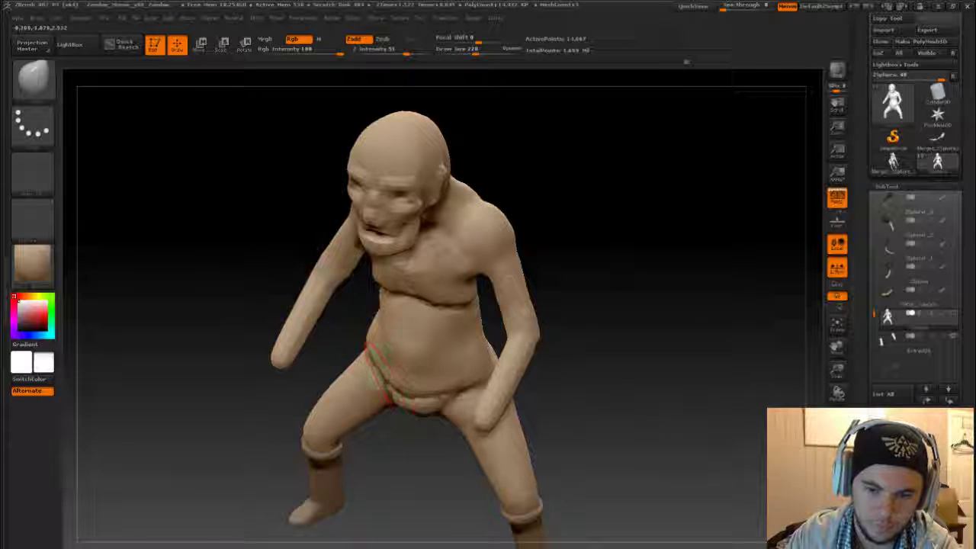
pyautogui.moveTo(579, 374); pyautogui.dragTo(648, 374)
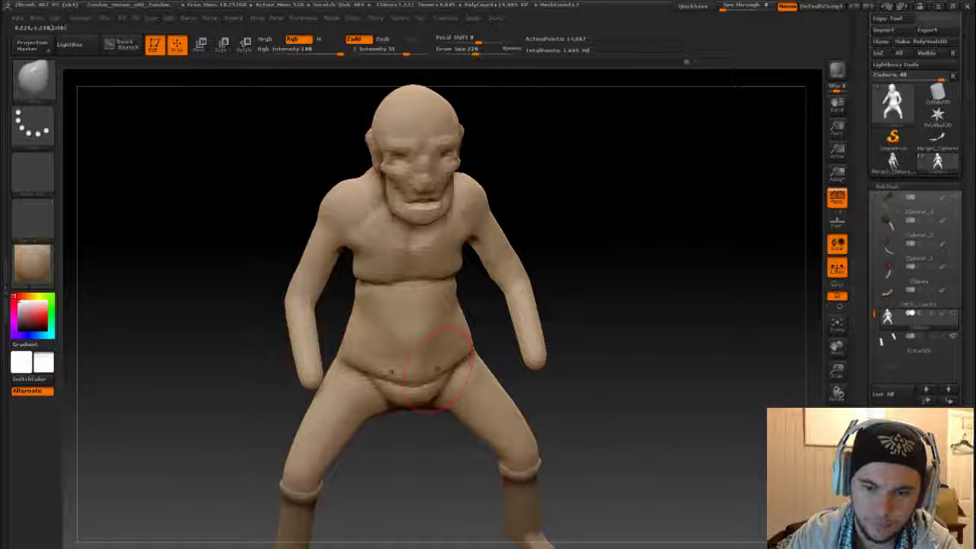
pyautogui.moveTo(658, 316)
pyautogui.mouseDown()
pyautogui.moveTo(708, 301)
pyautogui.moveTo(590, 394)
pyautogui.moveTo(622, 371)
pyautogui.mouseUp()
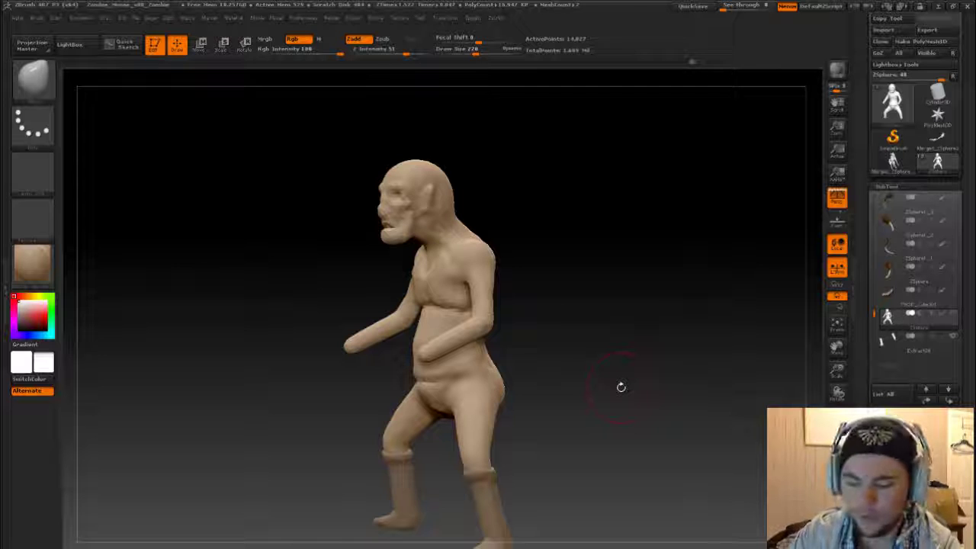
pyautogui.moveTo(626, 483)
pyautogui.mouseDown()
pyautogui.moveTo(610, 397)
pyautogui.moveTo(629, 387)
pyautogui.moveTo(493, 364)
pyautogui.moveTo(470, 234)
pyautogui.moveTo(709, 381)
pyautogui.moveTo(588, 359)
pyautogui.moveTo(542, 338)
pyautogui.moveTo(358, 370)
pyautogui.mouseUp()
# Reduce the draw size from 220 to 140 and smooth the armpits and inner arms.
pyautogui.press('s')
pyautogui.moveTo(544, 359)
pyautogui.mouseDown()
pyautogui.moveTo(542, 320)
pyautogui.moveTo(526, 297)
pyautogui.mouseUp()
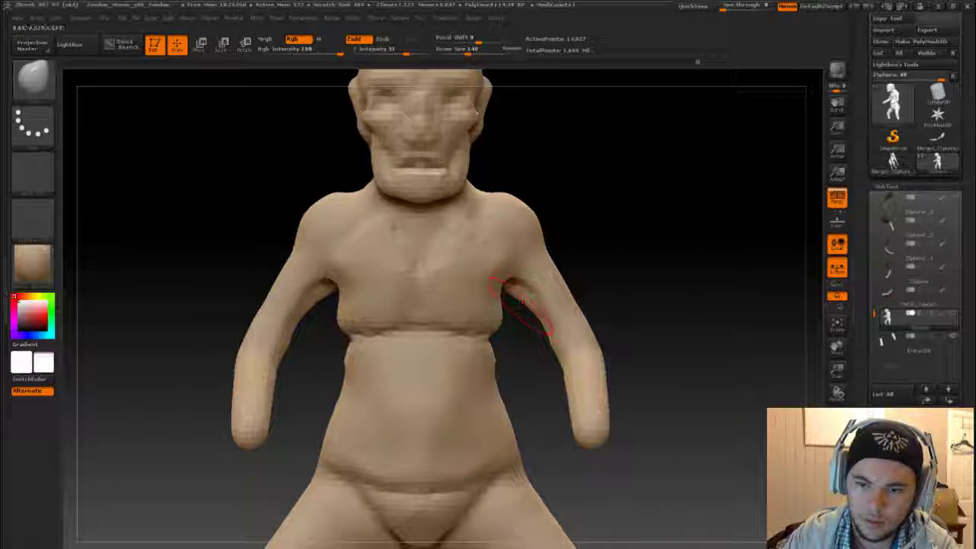
pyautogui.moveTo(550, 366); pyautogui.dragTo(547, 313)
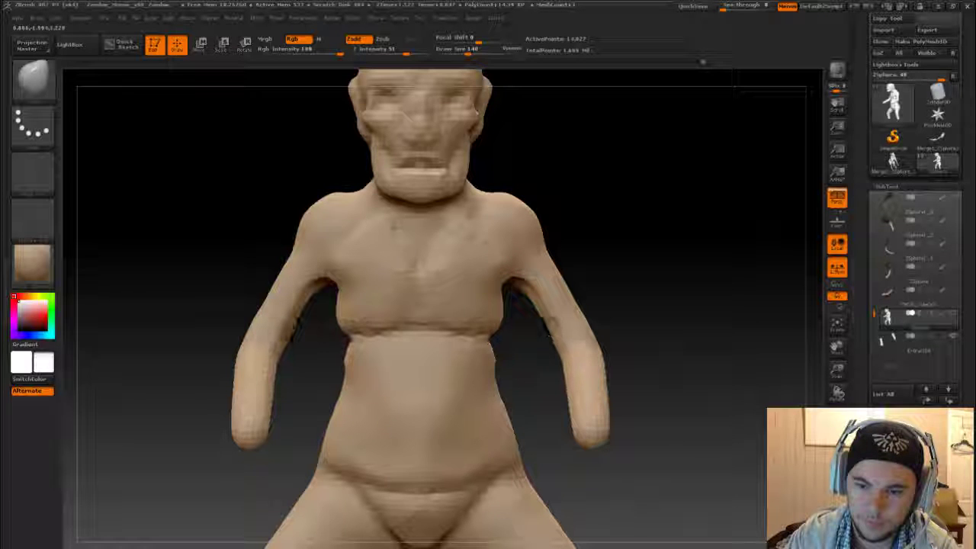
pyautogui.moveTo(586, 365); pyautogui.dragTo(587, 297)
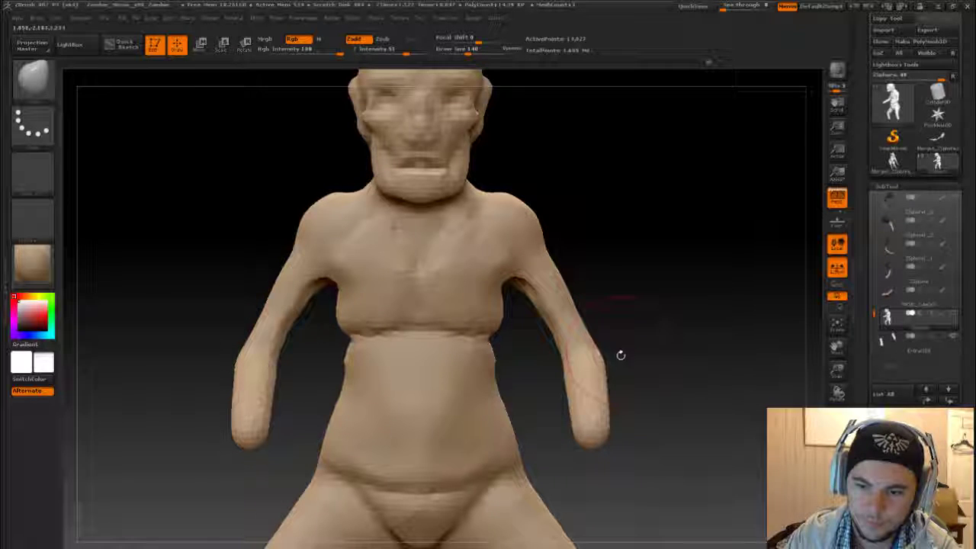
# Undo the forearm thinning to keep the forearms thick and rounded.
pyautogui.moveTo(621, 353)
pyautogui.mouseDown()
pyautogui.moveTo(571, 340)
pyautogui.moveTo(568, 373)
pyautogui.moveTo(621, 412)
pyautogui.moveTo(614, 458)
pyautogui.moveTo(618, 351)
pyautogui.mouseUp()
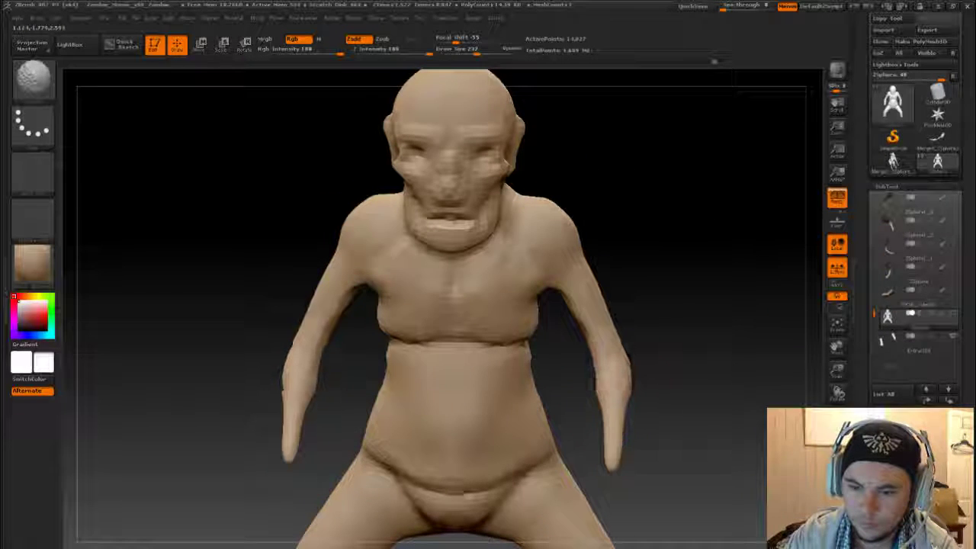
pyautogui.hotkey('ctrl', 'z')
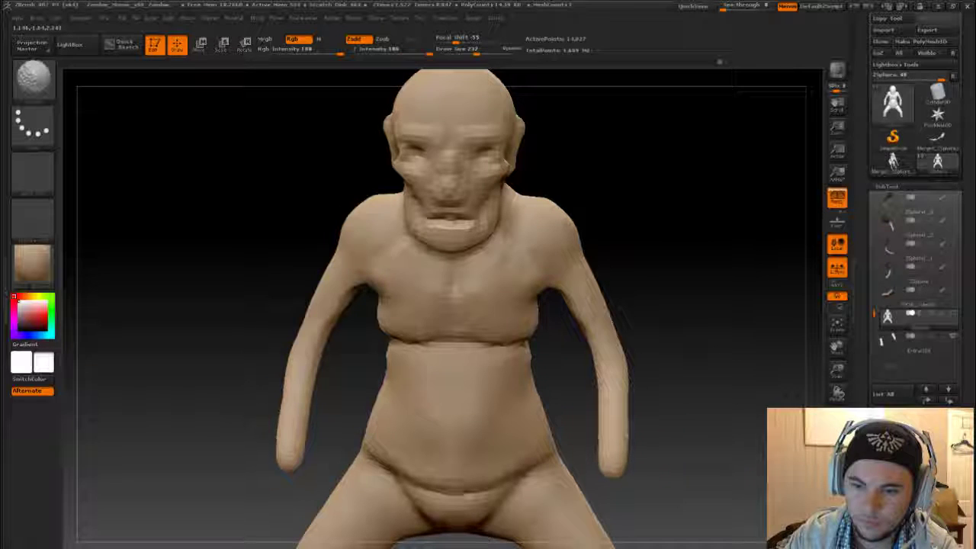
pyautogui.moveTo(688, 426)
pyautogui.mouseDown()
pyautogui.moveTo(621, 403)
pyautogui.moveTo(664, 403)
pyautogui.mouseUp()
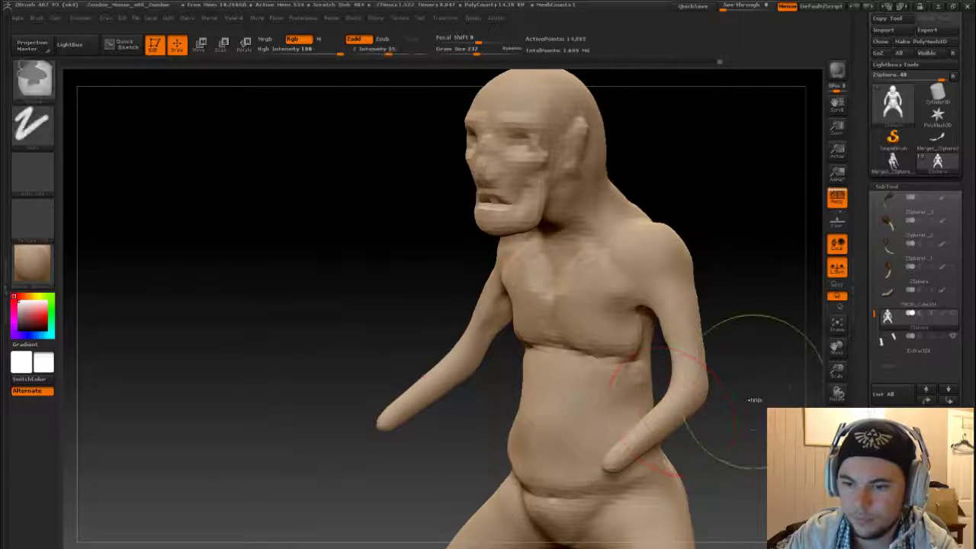
pyautogui.moveTo(690, 358)
pyautogui.mouseDown()
pyautogui.moveTo(694, 348)
pyautogui.moveTo(632, 351)
pyautogui.moveTo(664, 348)
pyautogui.mouseUp()
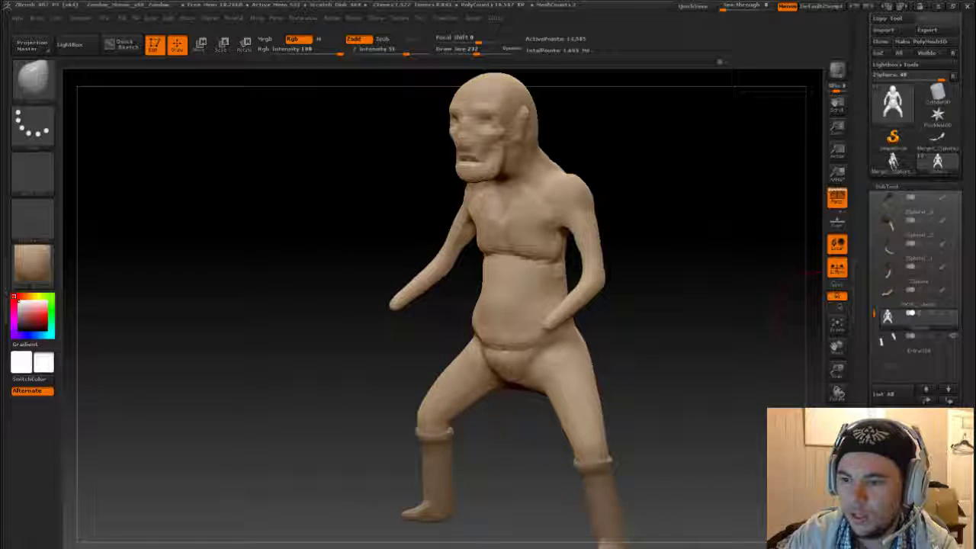
# Unhide the moose subtool, frame the scene and orbit around the zombie seated on it.
pyautogui.click(954, 314)
pyautogui.press('f')
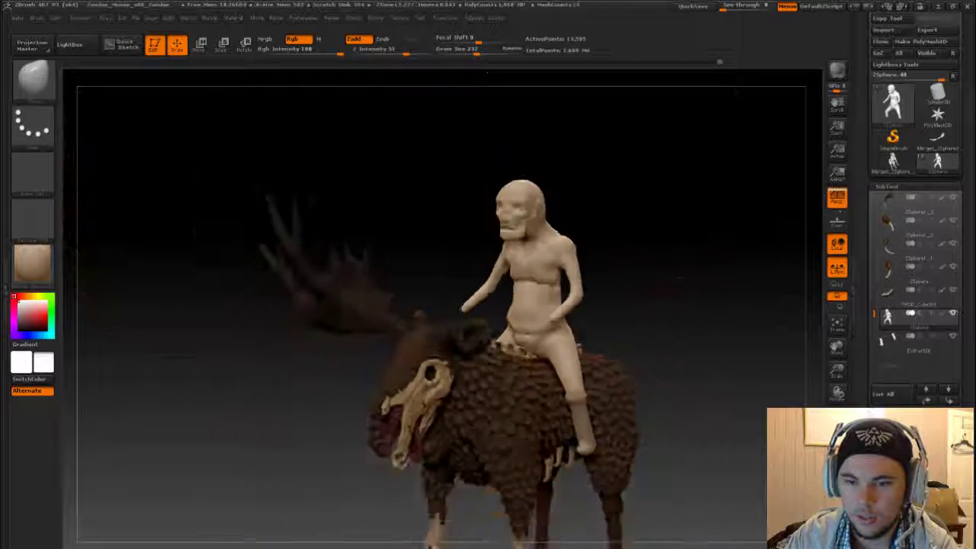
pyautogui.moveTo(679, 337)
pyautogui.mouseDown()
pyautogui.moveTo(663, 297)
pyautogui.moveTo(781, 298)
pyautogui.moveTo(687, 299)
pyautogui.moveTo(656, 402)
pyautogui.mouseUp()
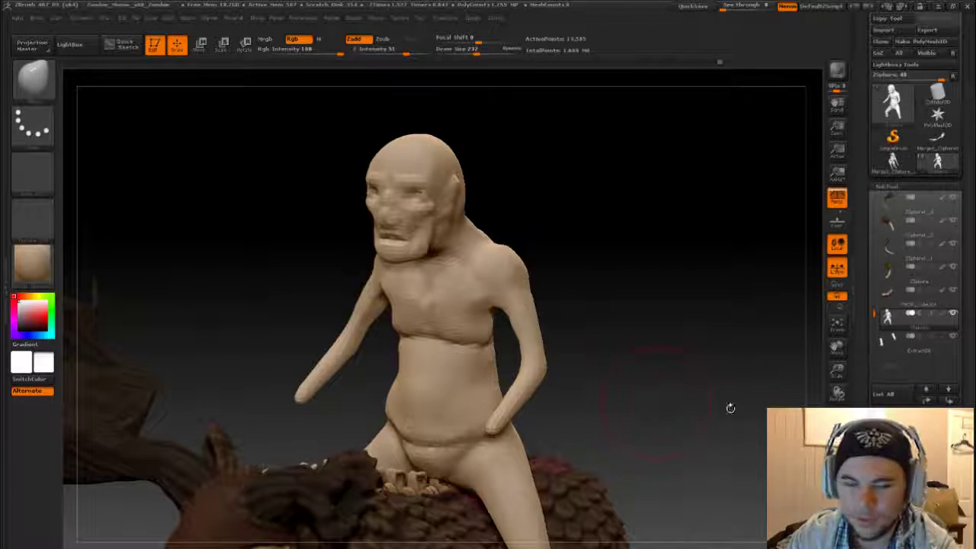
pyautogui.moveTo(731, 408)
pyautogui.mouseDown()
pyautogui.moveTo(808, 427)
pyautogui.moveTo(722, 395)
pyautogui.moveTo(714, 401)
pyautogui.mouseUp()
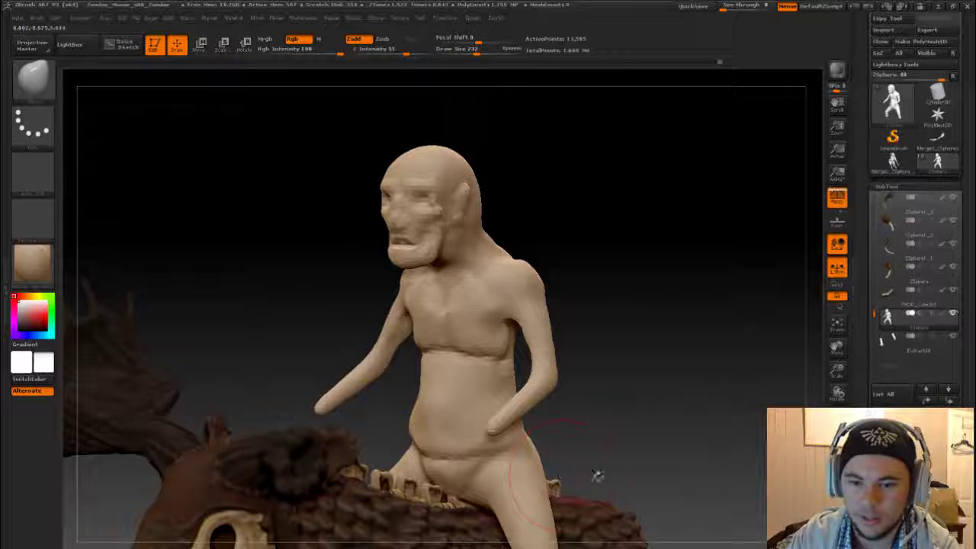
pyautogui.moveTo(597, 475); pyautogui.dragTo(655, 444)
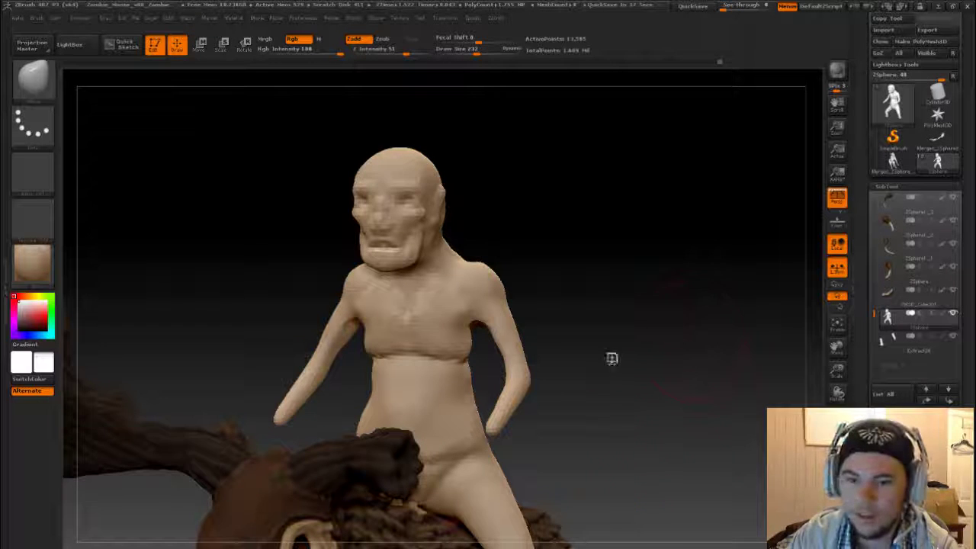
pyautogui.moveTo(611, 359); pyautogui.dragTo(655, 291)
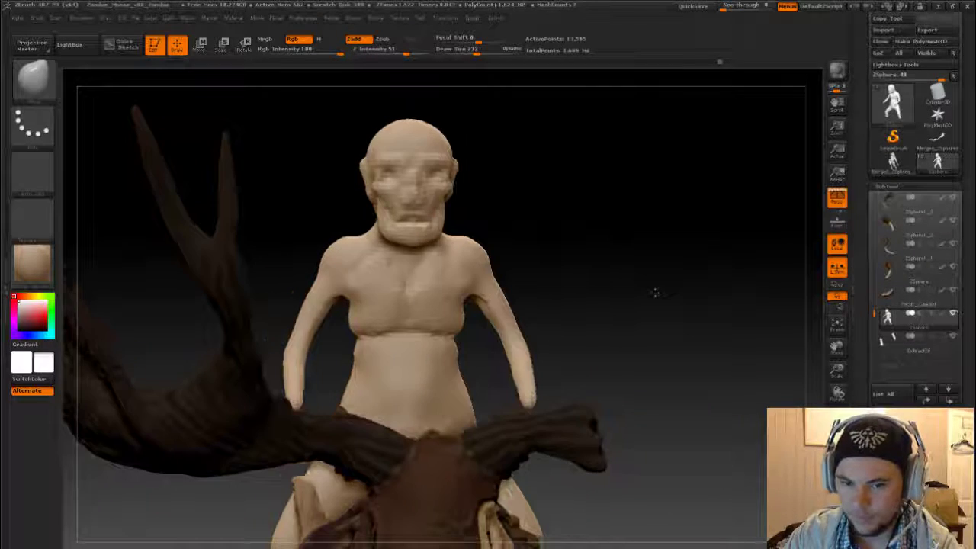
pyautogui.moveTo(653, 305)
pyautogui.mouseDown()
pyautogui.moveTo(716, 320)
pyautogui.moveTo(639, 263)
pyautogui.moveTo(599, 264)
pyautogui.moveTo(653, 273)
pyautogui.moveTo(721, 372)
pyautogui.mouseUp()
pyautogui.scroll(5, 653, 273)
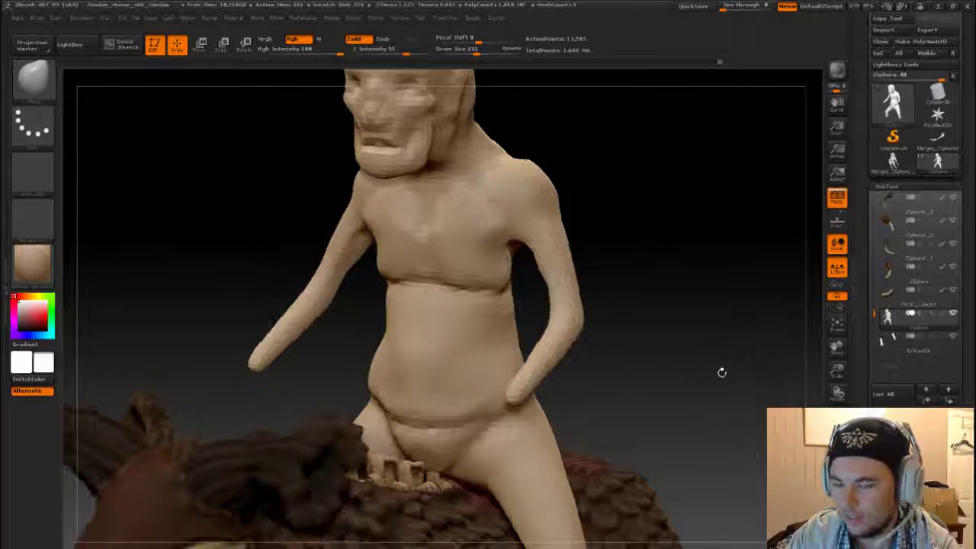
pyautogui.moveTo(702, 342)
pyautogui.mouseDown()
pyautogui.moveTo(655, 335)
pyautogui.moveTo(700, 380)
pyautogui.moveTo(703, 360)
pyautogui.moveTo(671, 404)
pyautogui.moveTo(678, 388)
pyautogui.mouseUp()
# Pick an InsertCube-style brush at draw size 185 and add block fists to the forearm tips.
pyautogui.press('b')
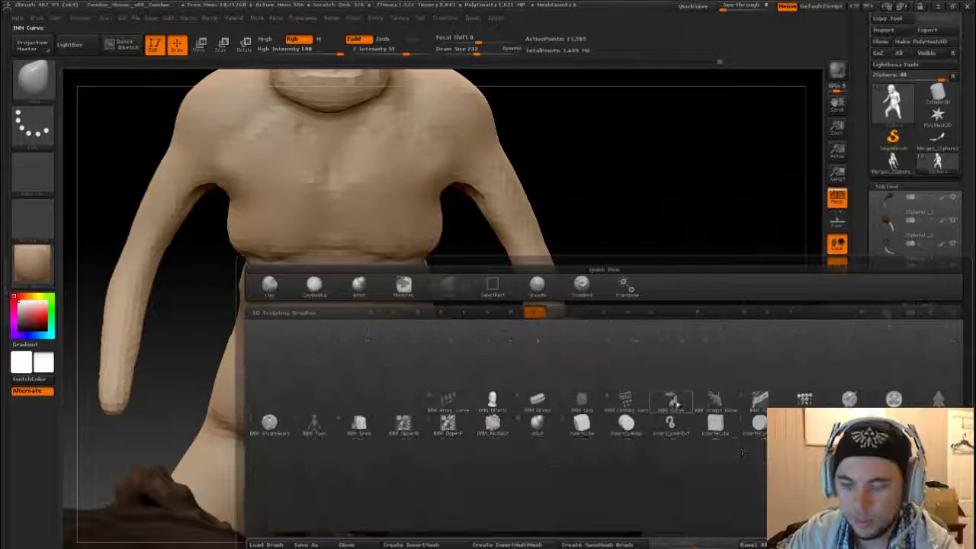
pyautogui.click(538, 426)
pyautogui.moveTo(607, 410); pyautogui.dragTo(579, 403)
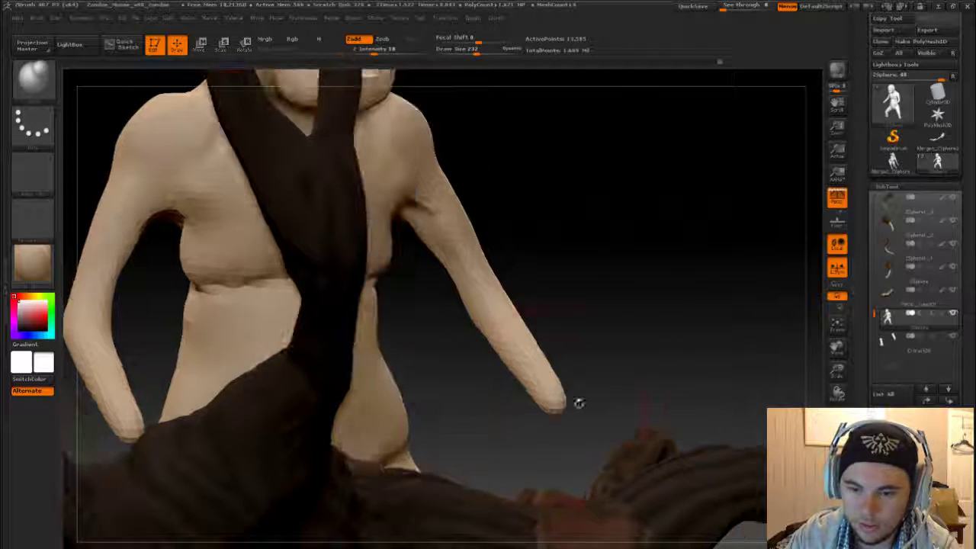
pyautogui.keyDown('shift'); pyautogui.moveTo(518, 392); pyautogui.dragTo(560, 358); pyautogui.keyUp('shift')
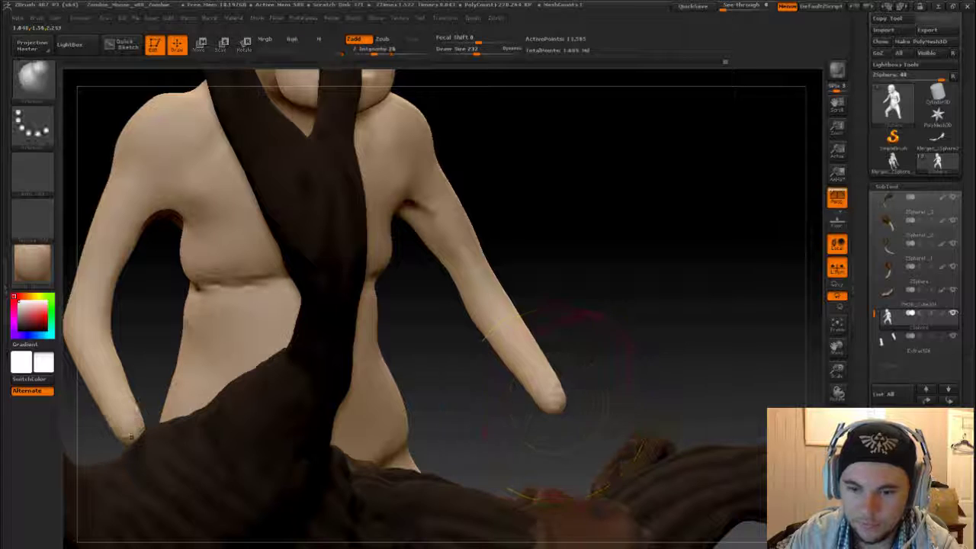
pyautogui.press('s')
pyautogui.moveTo(551, 405); pyautogui.dragTo(547, 412)
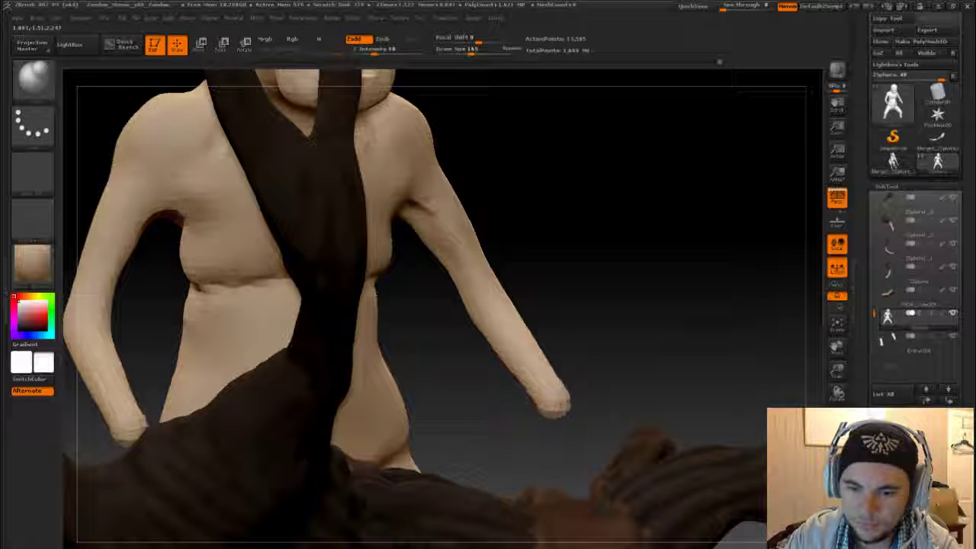
pyautogui.moveTo(612, 371)
pyautogui.mouseDown()
pyautogui.moveTo(648, 393)
pyautogui.moveTo(580, 381)
pyautogui.moveTo(751, 343)
pyautogui.mouseUp()
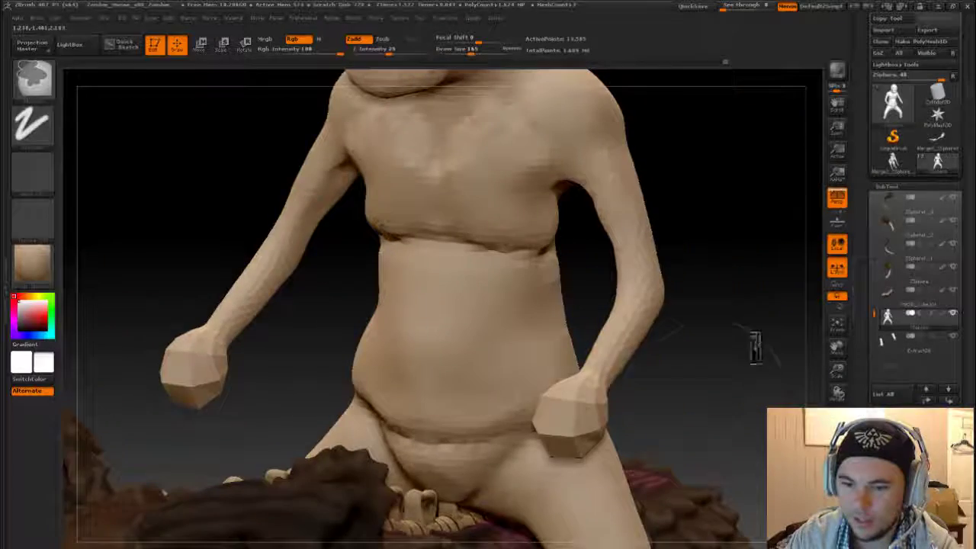
pyautogui.moveTo(722, 406)
pyautogui.mouseDown()
pyautogui.moveTo(682, 318)
pyautogui.moveTo(610, 327)
pyautogui.moveTo(681, 370)
pyautogui.moveTo(681, 427)
pyautogui.moveTo(692, 399)
pyautogui.mouseUp()
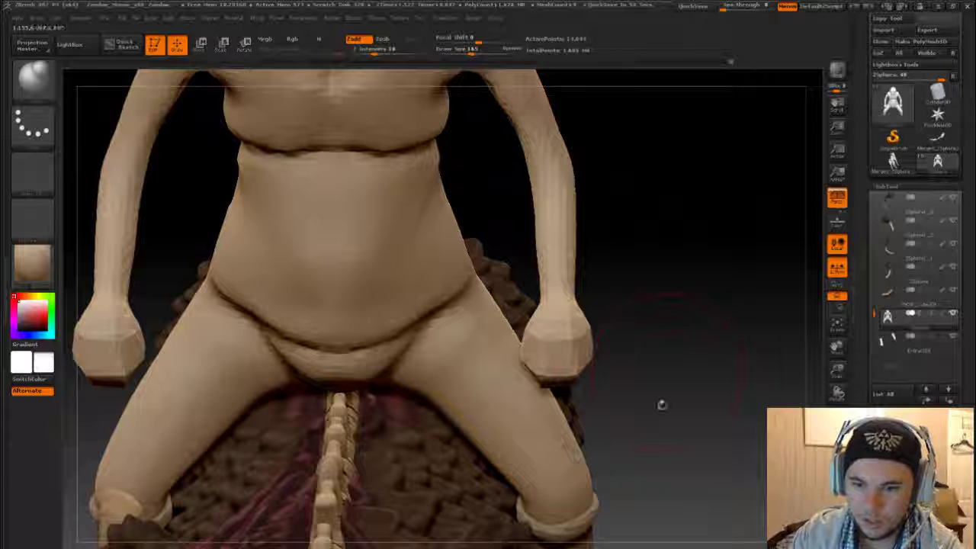
pyautogui.moveTo(661, 405)
pyautogui.mouseDown()
pyautogui.moveTo(705, 407)
pyautogui.moveTo(712, 385)
pyautogui.moveTo(755, 364)
pyautogui.moveTo(752, 330)
pyautogui.moveTo(749, 384)
pyautogui.moveTo(629, 326)
pyautogui.mouseUp()
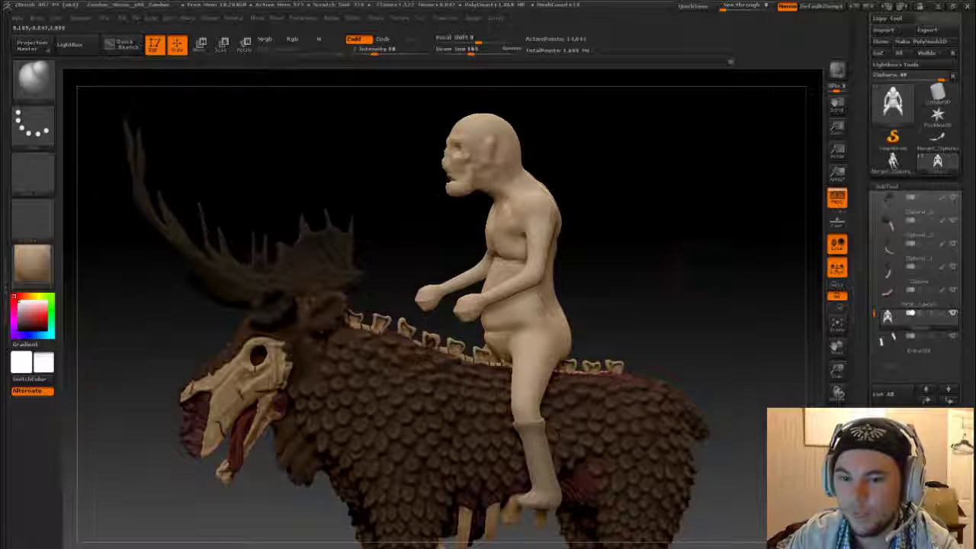
pyautogui.moveTo(629, 326); pyautogui.dragTo(743, 326)
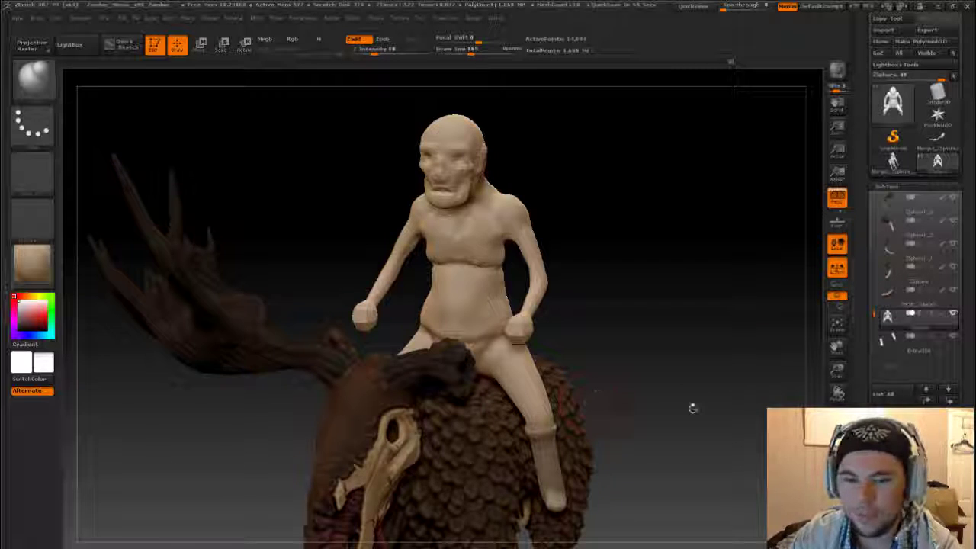
pyautogui.moveTo(715, 394)
pyautogui.mouseDown()
pyautogui.moveTo(663, 396)
pyautogui.moveTo(677, 353)
pyautogui.moveTo(747, 354)
pyautogui.moveTo(679, 348)
pyautogui.moveTo(713, 388)
pyautogui.mouseUp()
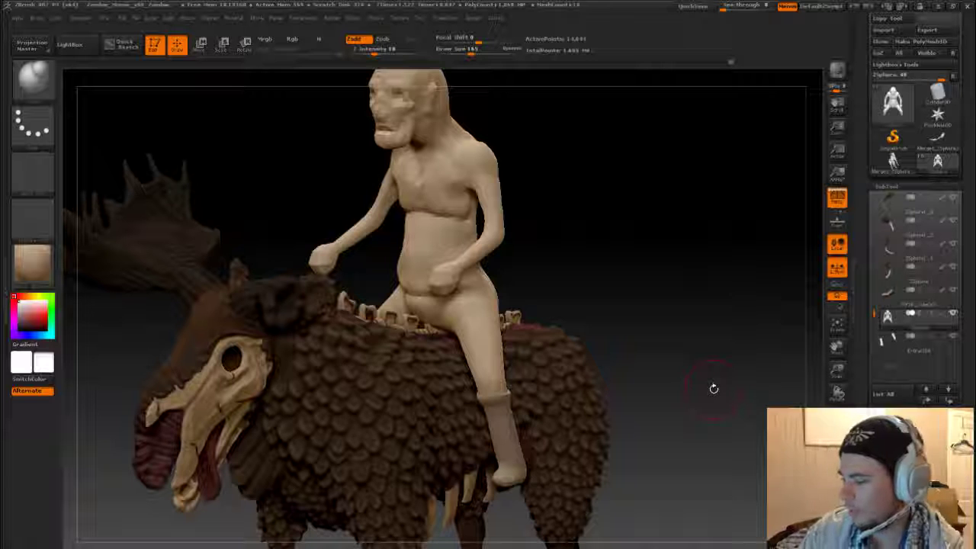